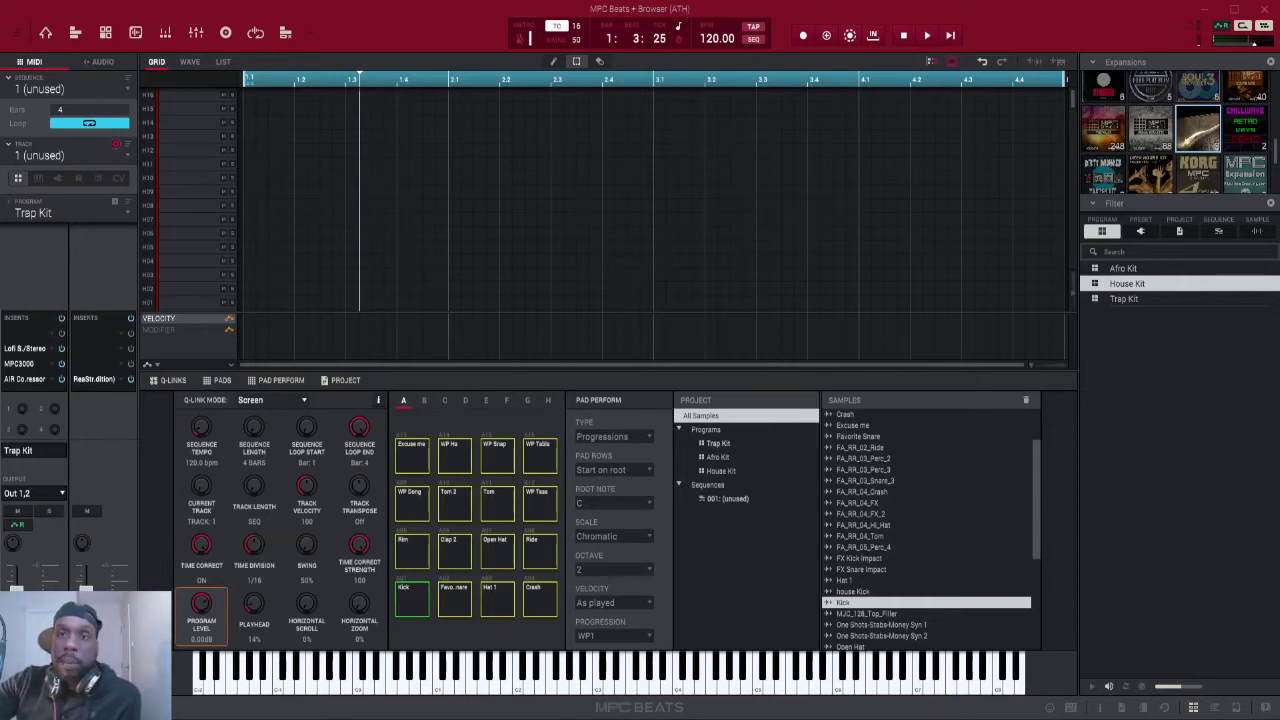
Audition the Trap, Afro and House Kit programs, then pick the TrapSoul-Kit-AM Down 127 kit
left_click(1124, 298)
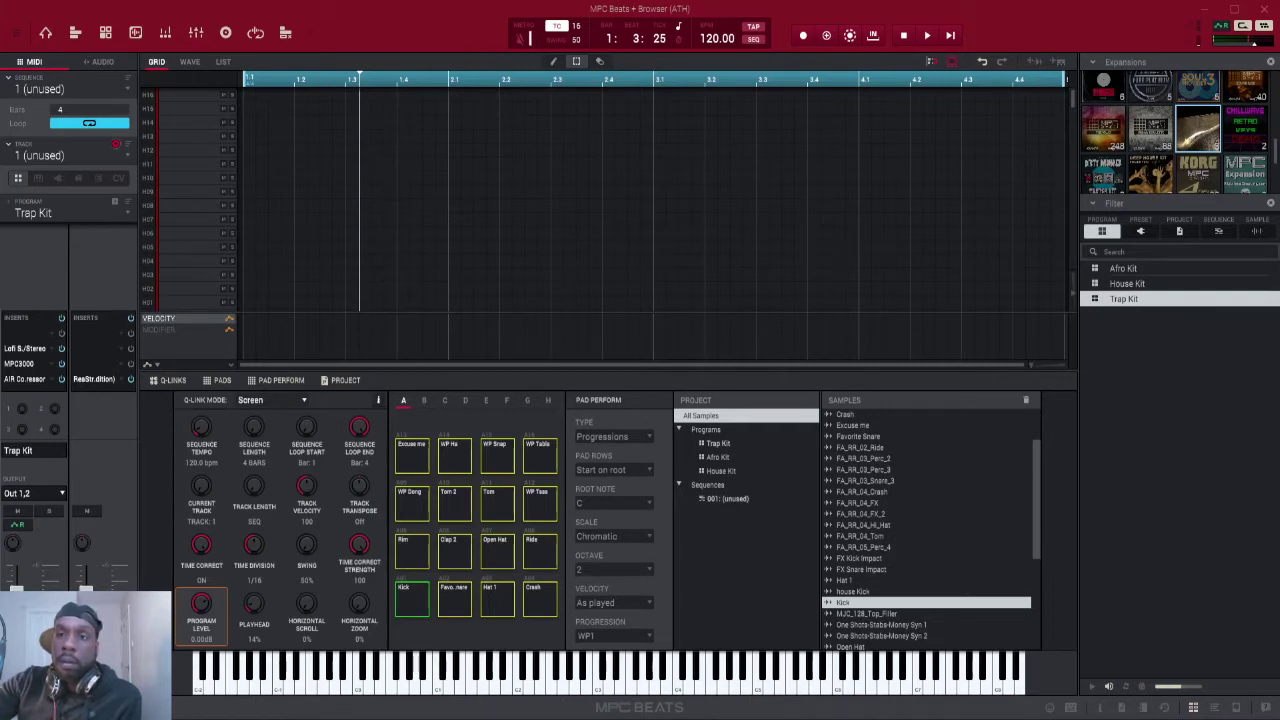
left_click(1123, 268)
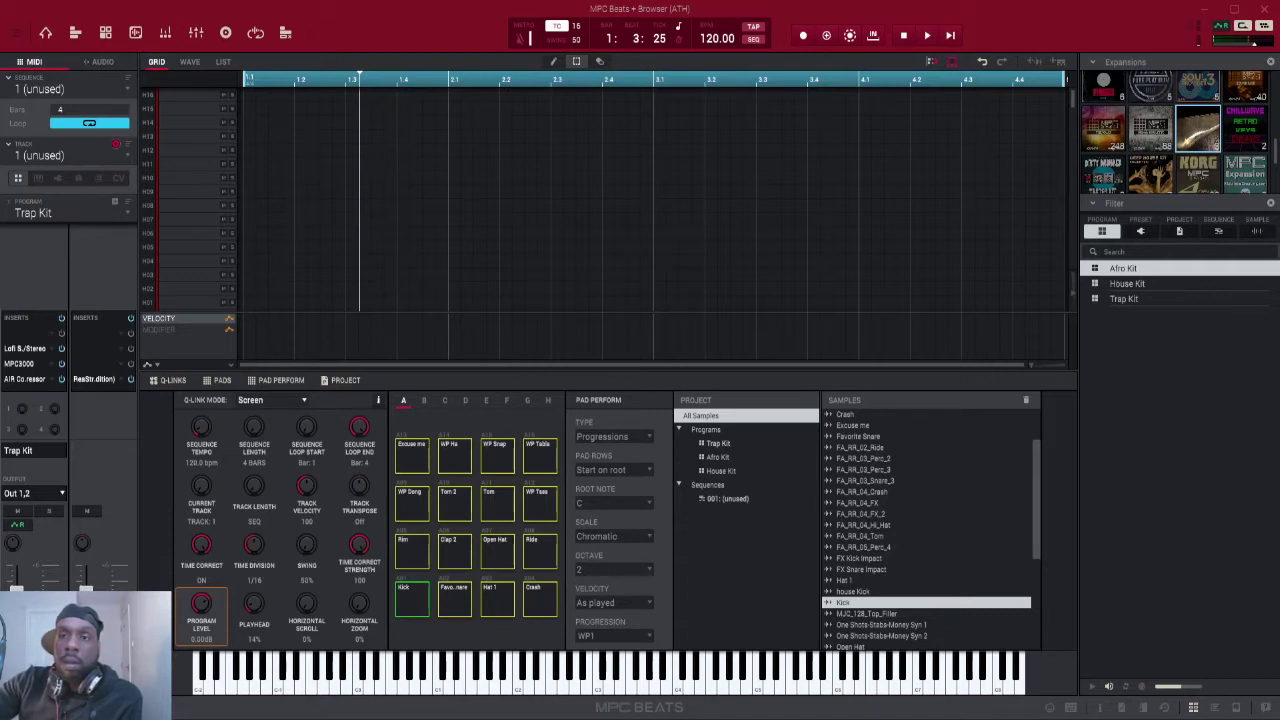
left_click(1127, 283)
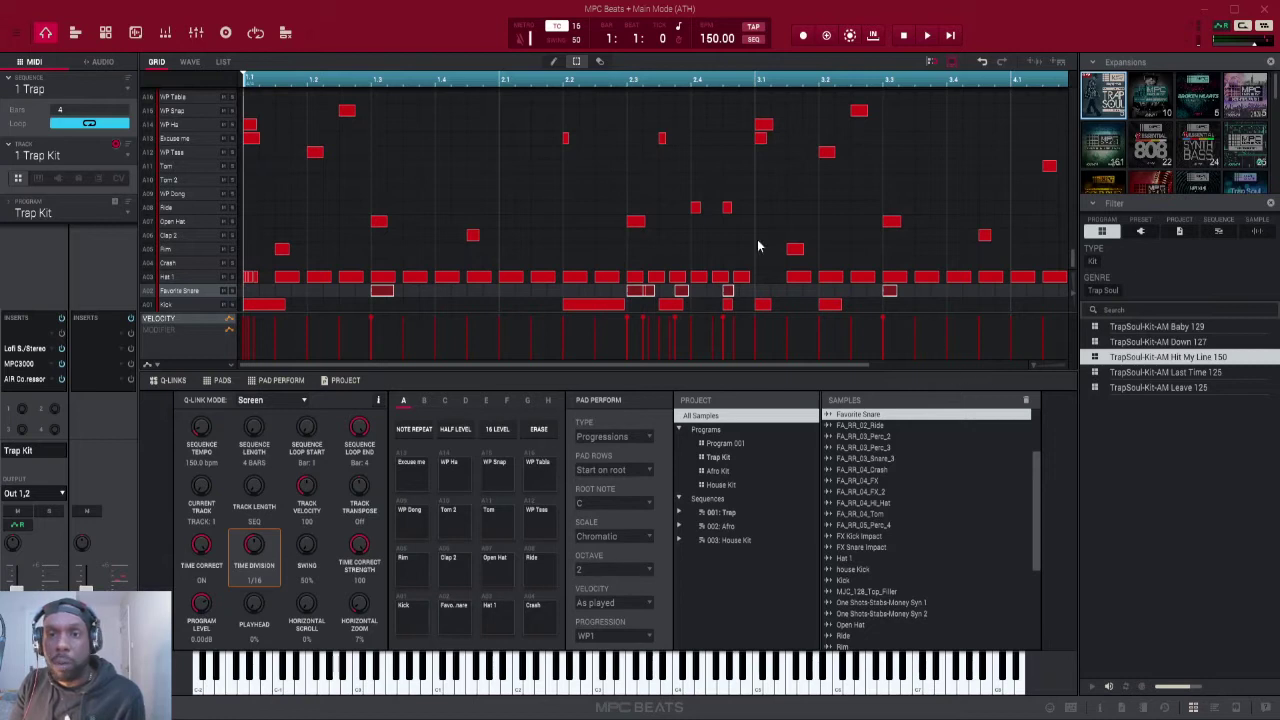
left_click(1138, 347)
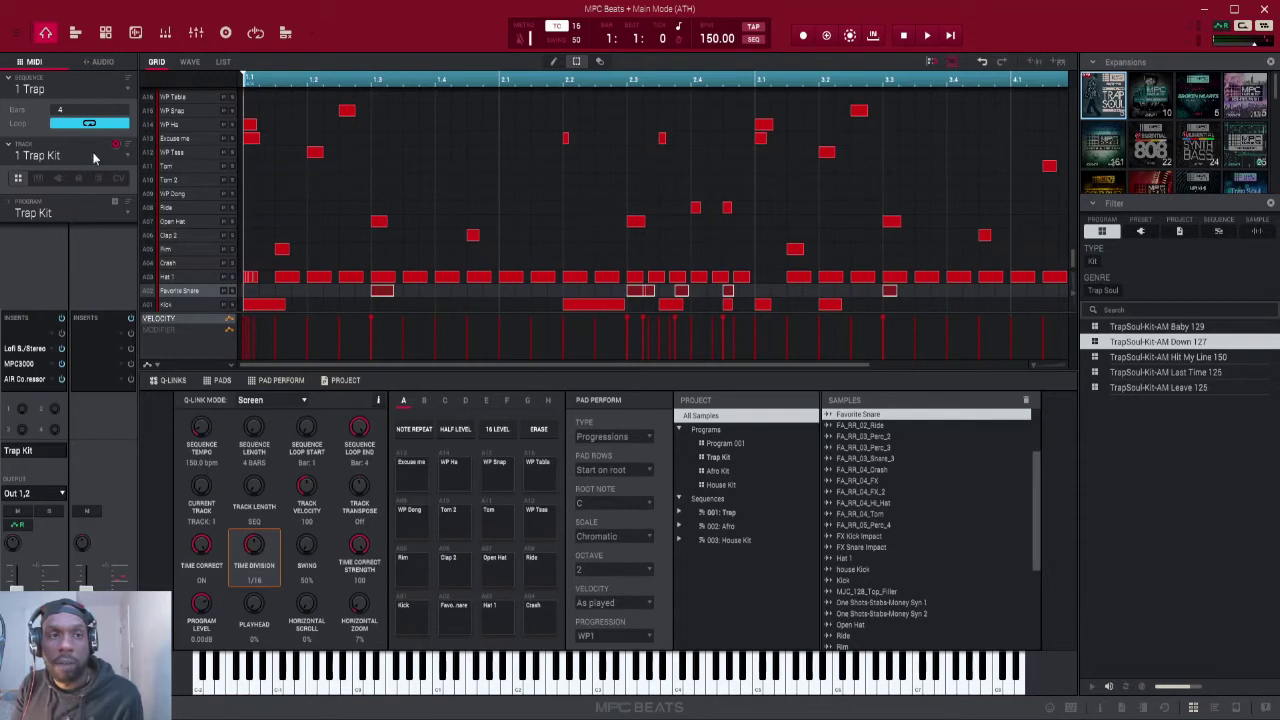
left_click(929, 37)
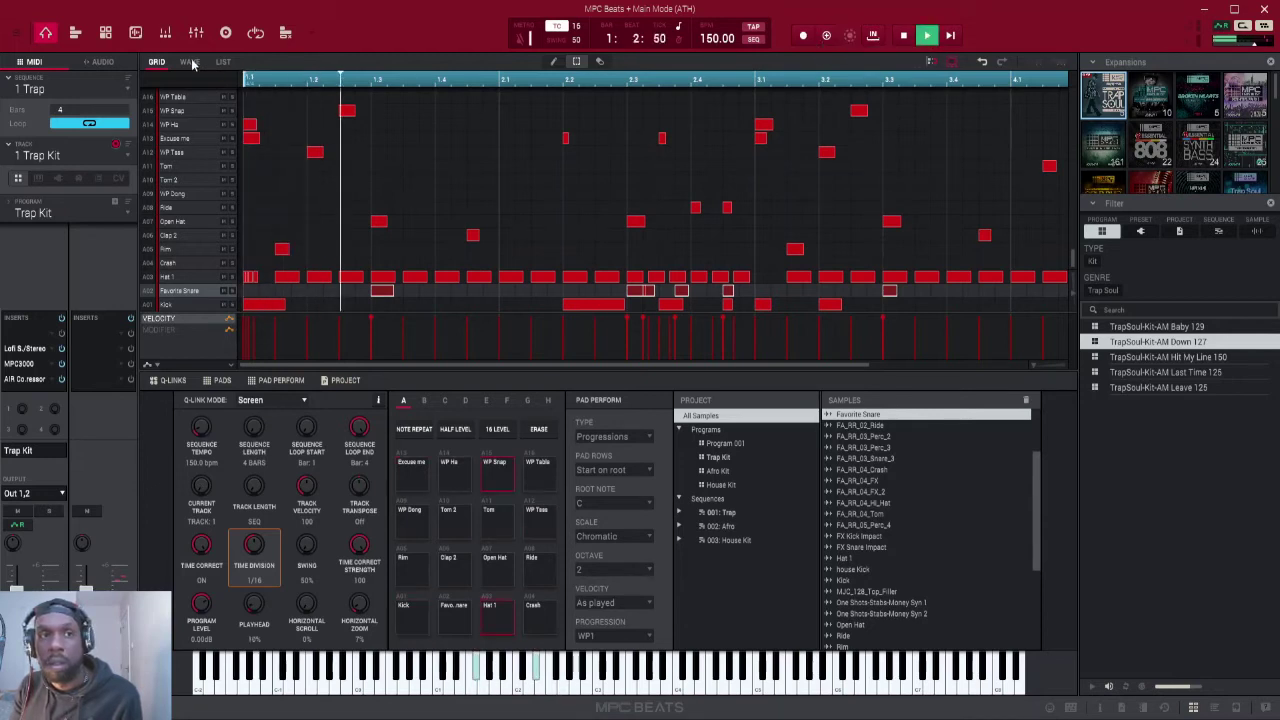
left_click(120, 89)
left_click(120, 117)
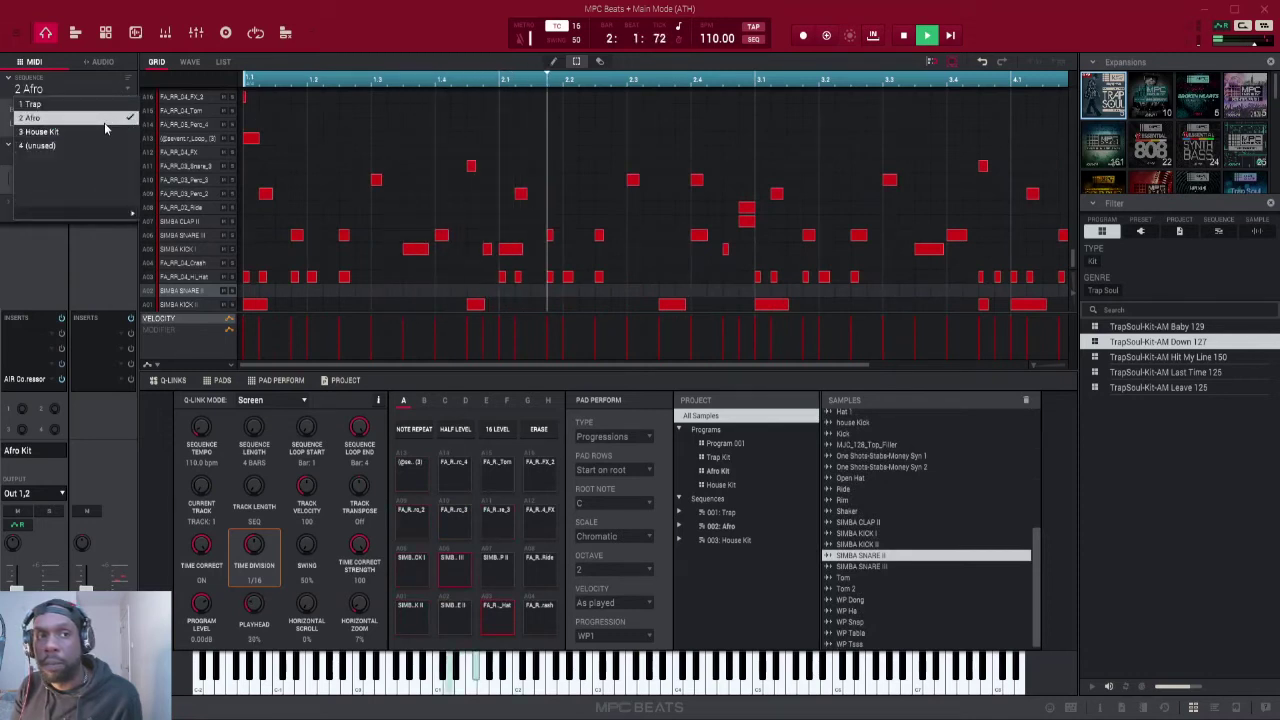
left_click(60, 131)
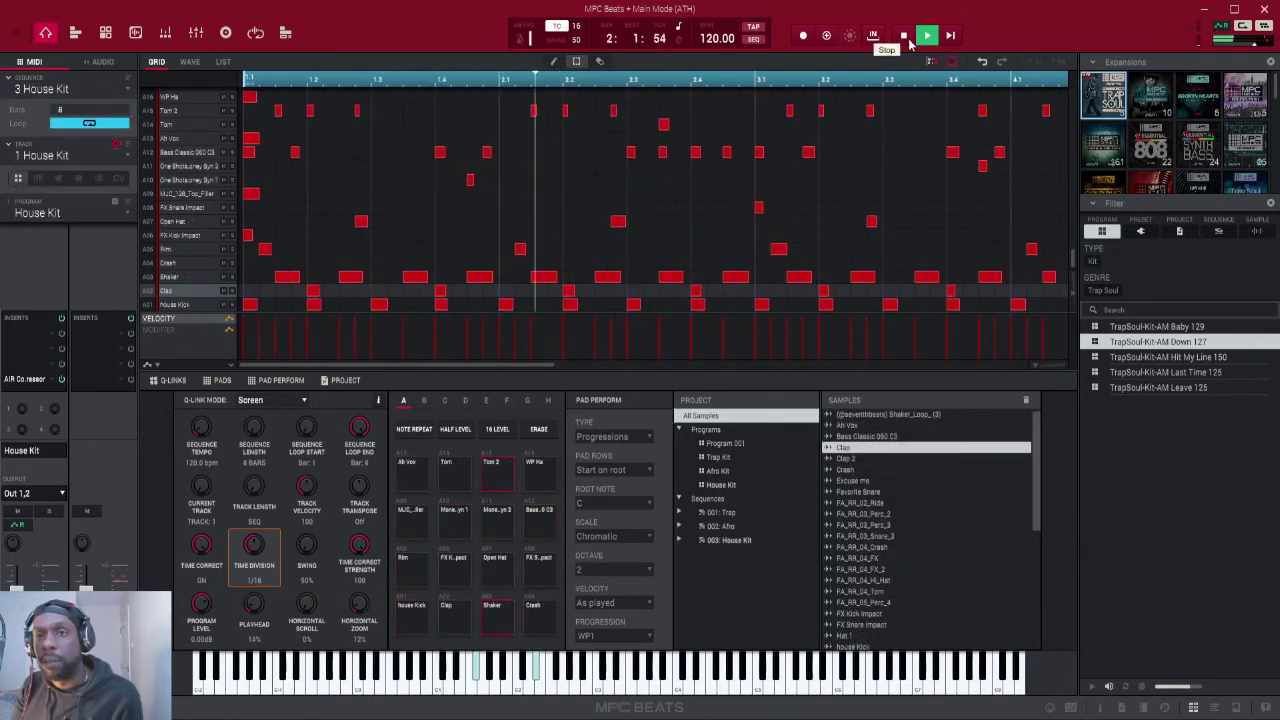
left_click(904, 38)
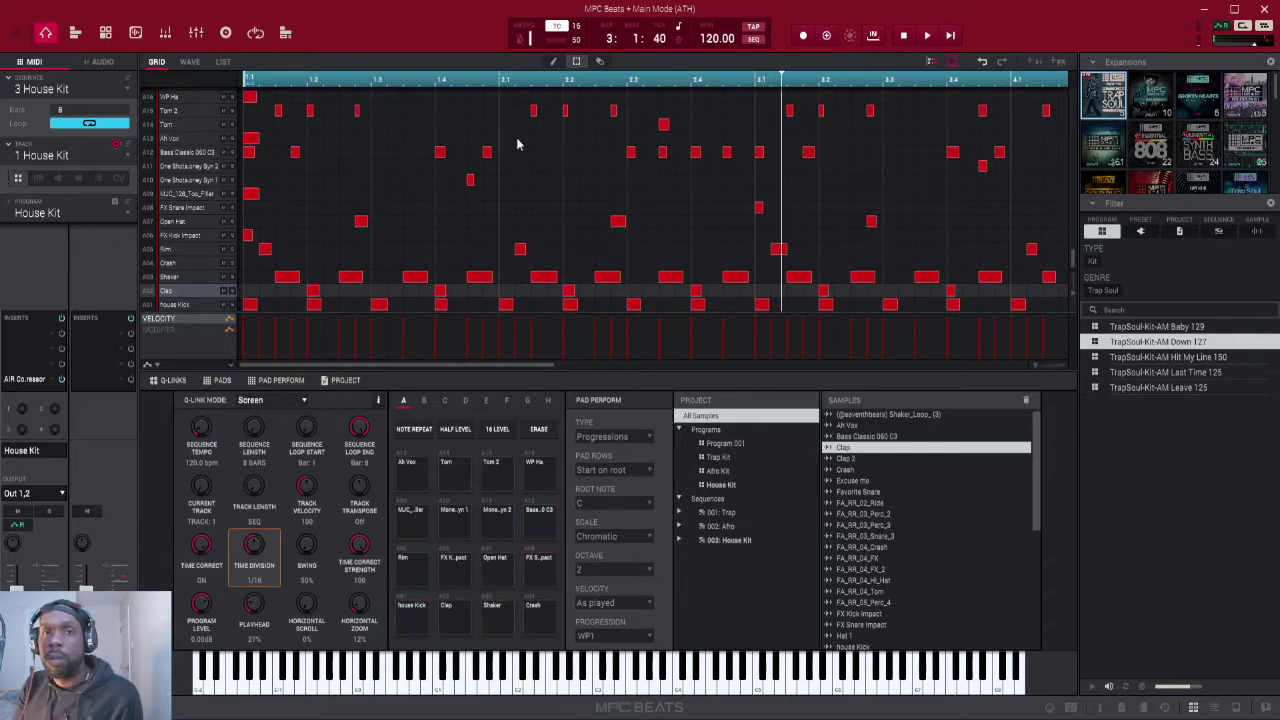
left_click(127, 93)
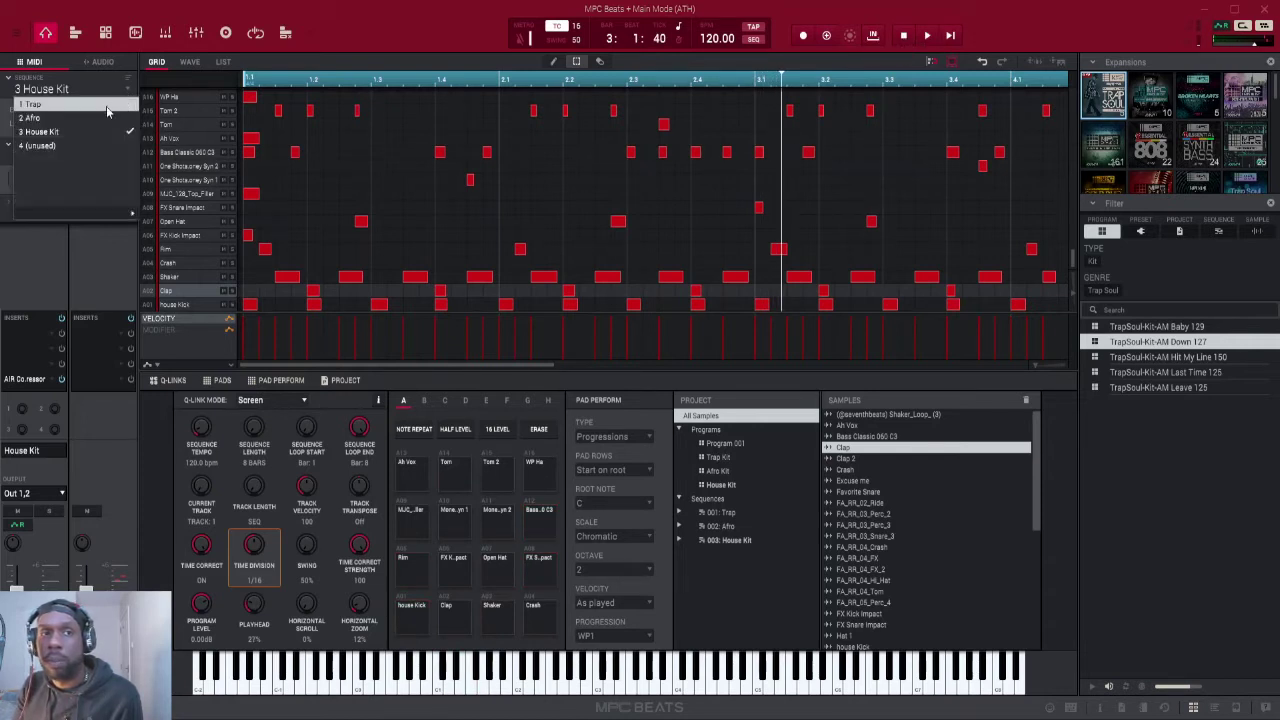
left_click(107, 104)
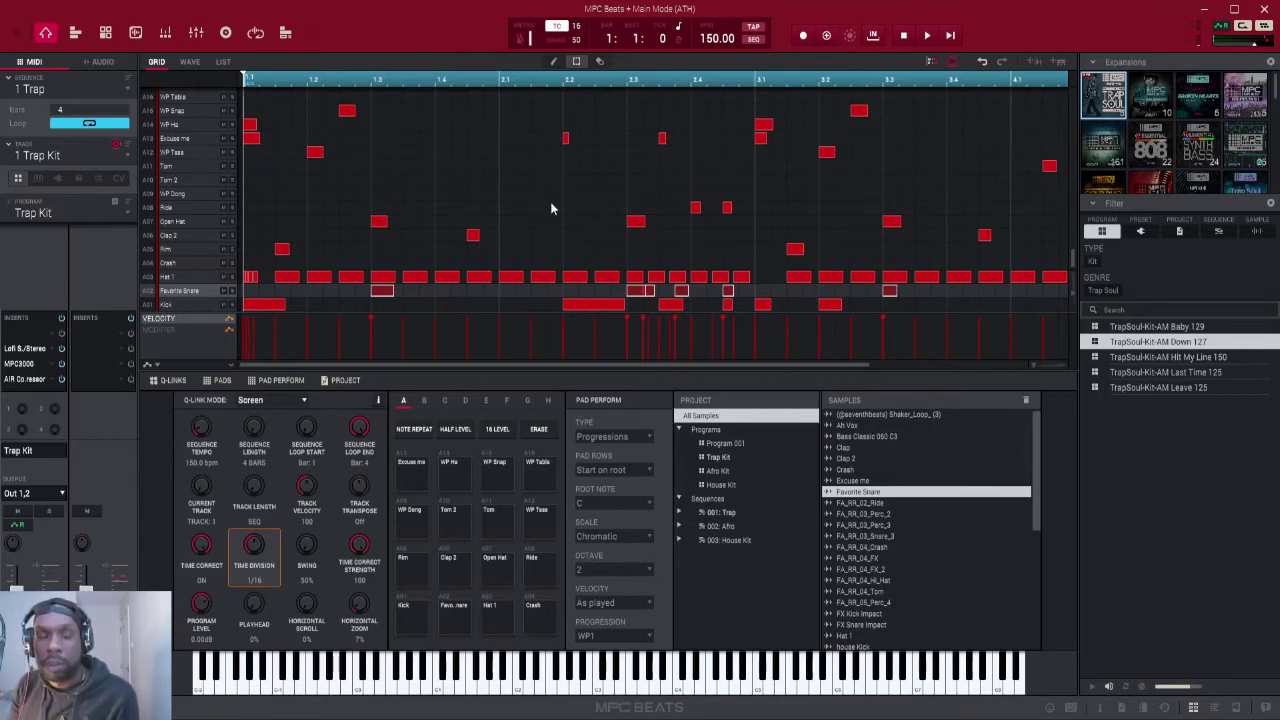
Save the current sequence to the project data folder under the name Trap.sxq
left_click(16, 36)
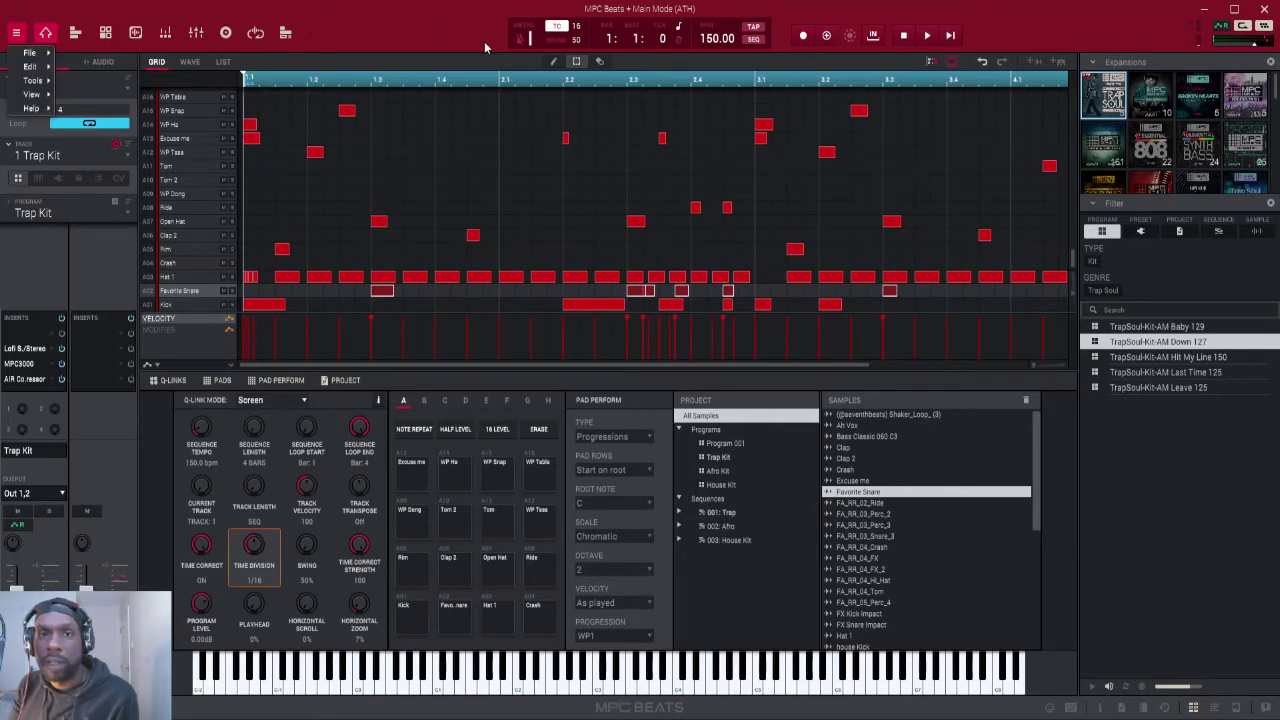
mouse_move(40, 53)
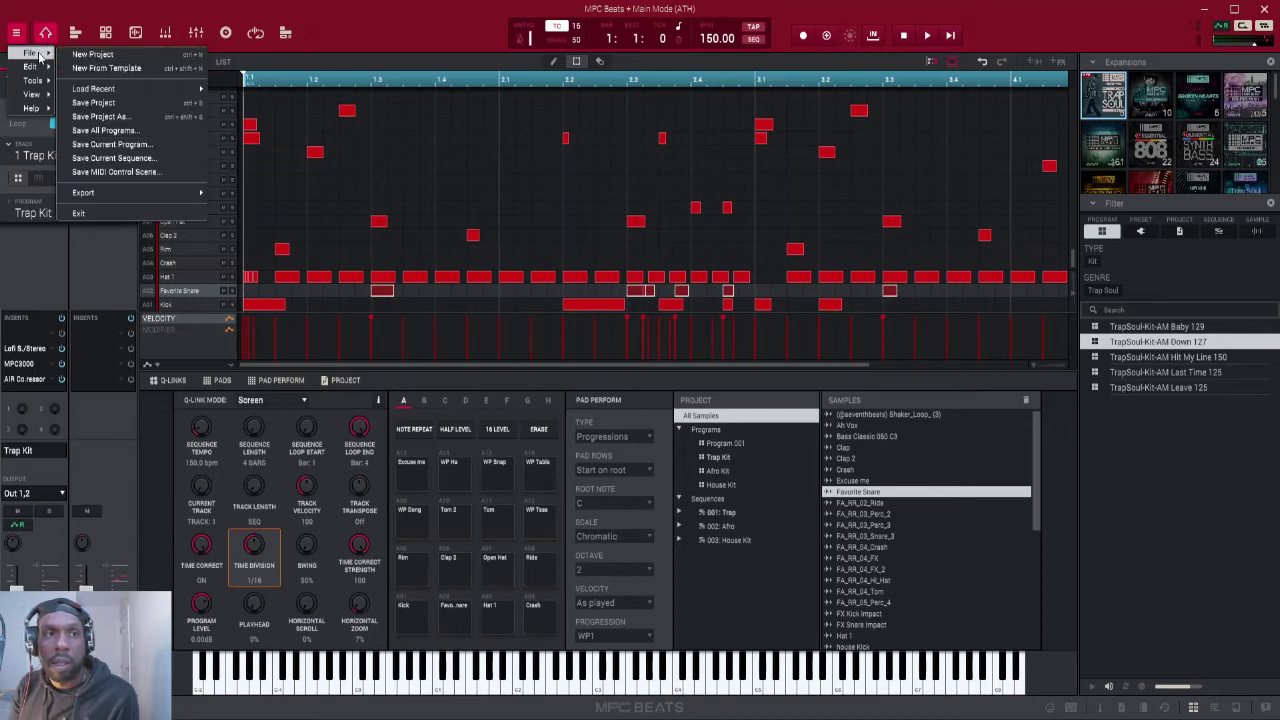
left_click(141, 164)
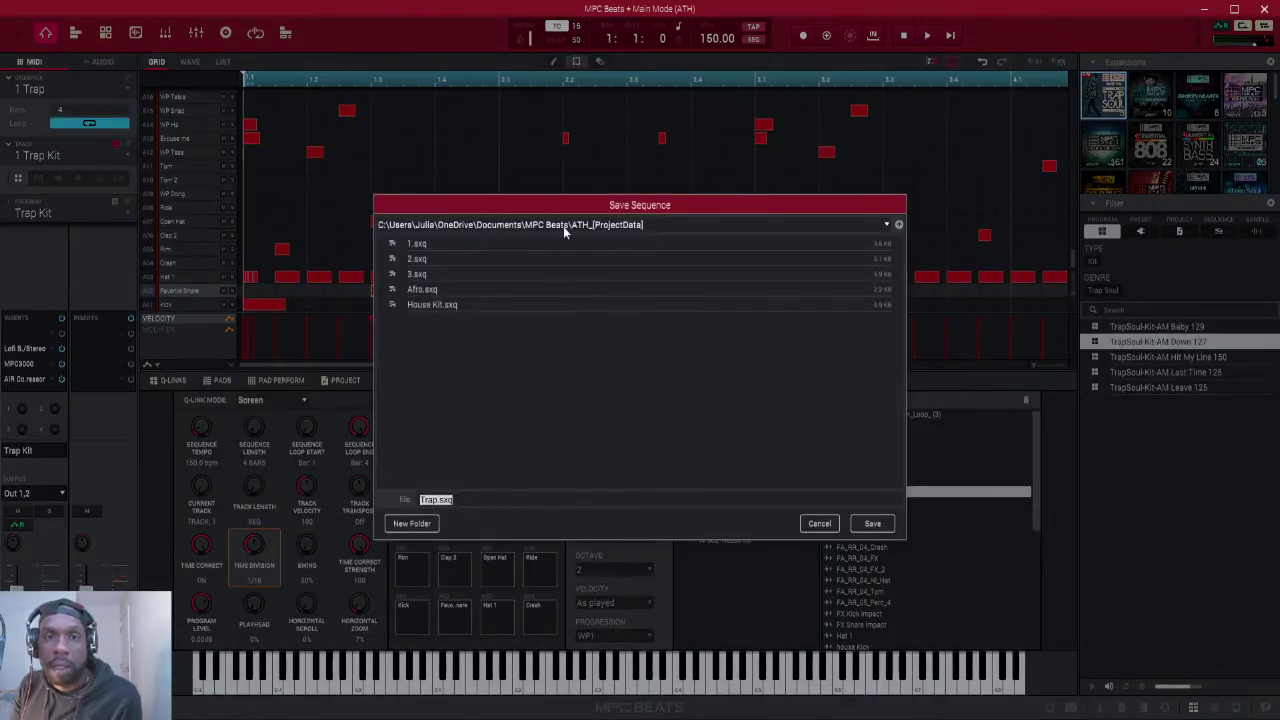
left_click(873, 524)
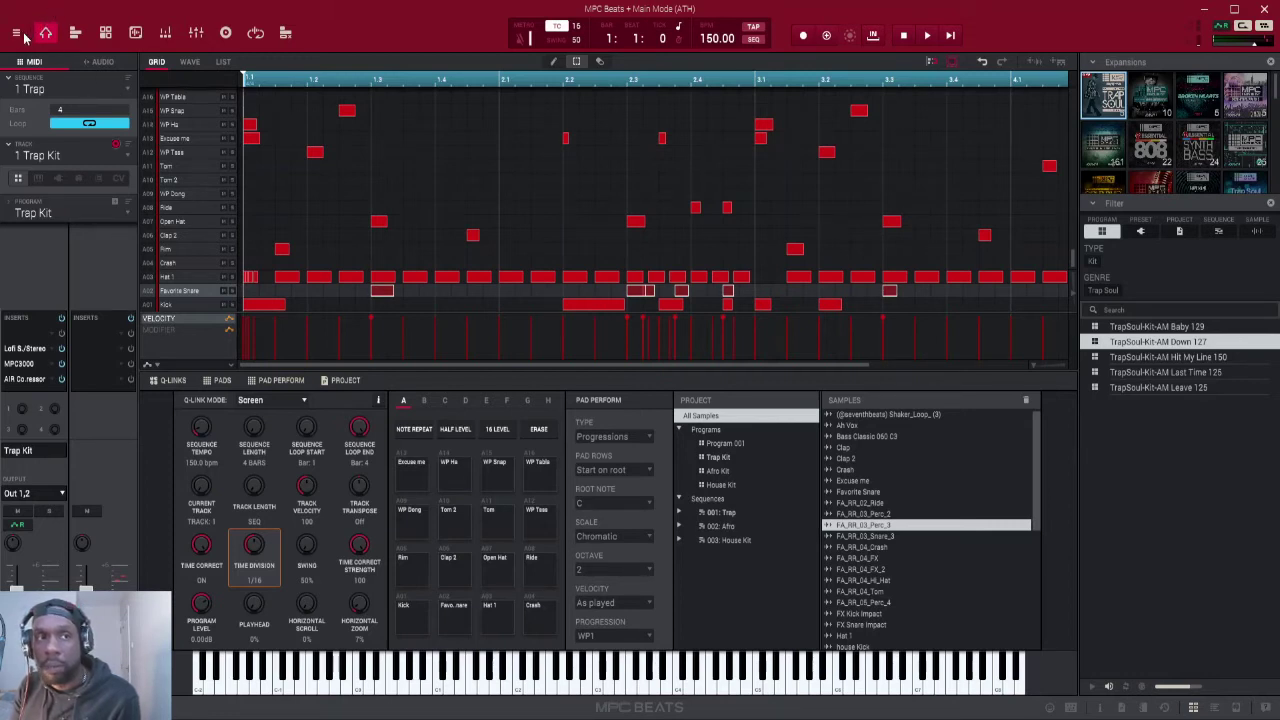
Export an mp3 audio mixdown with a 0-second tail, saved as the project preview
left_click(20, 34)
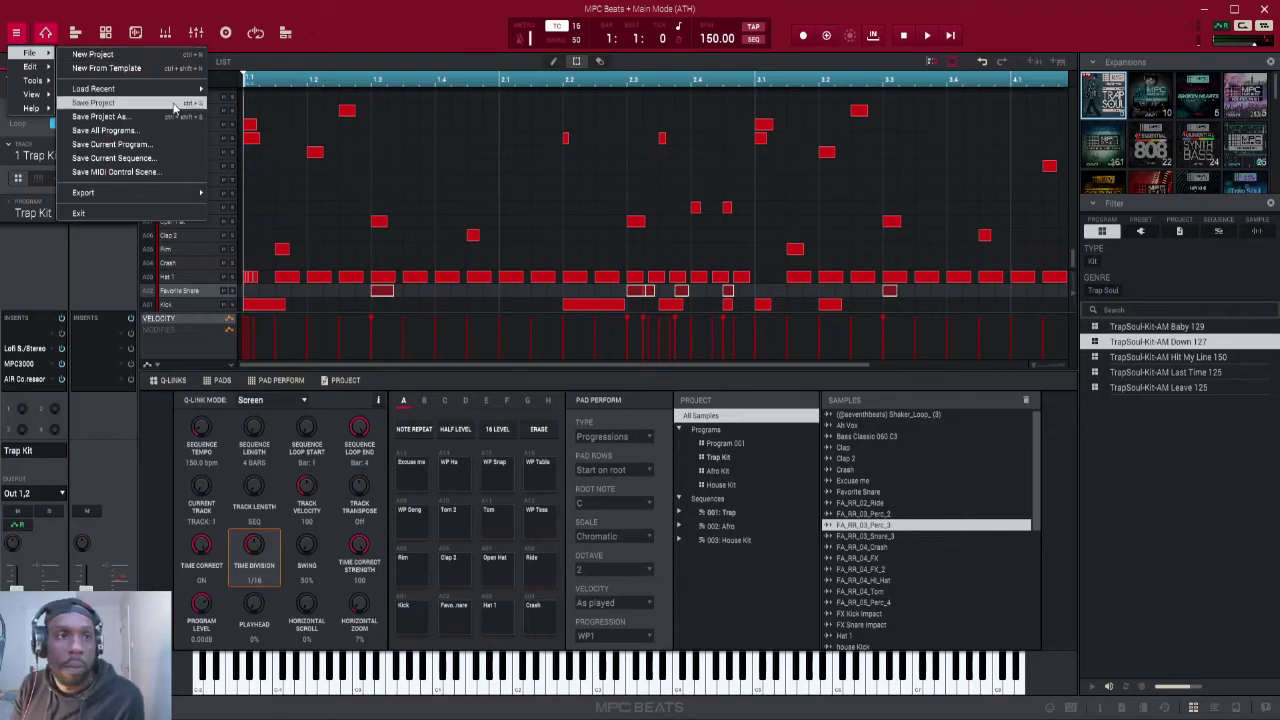
mouse_move(168, 197)
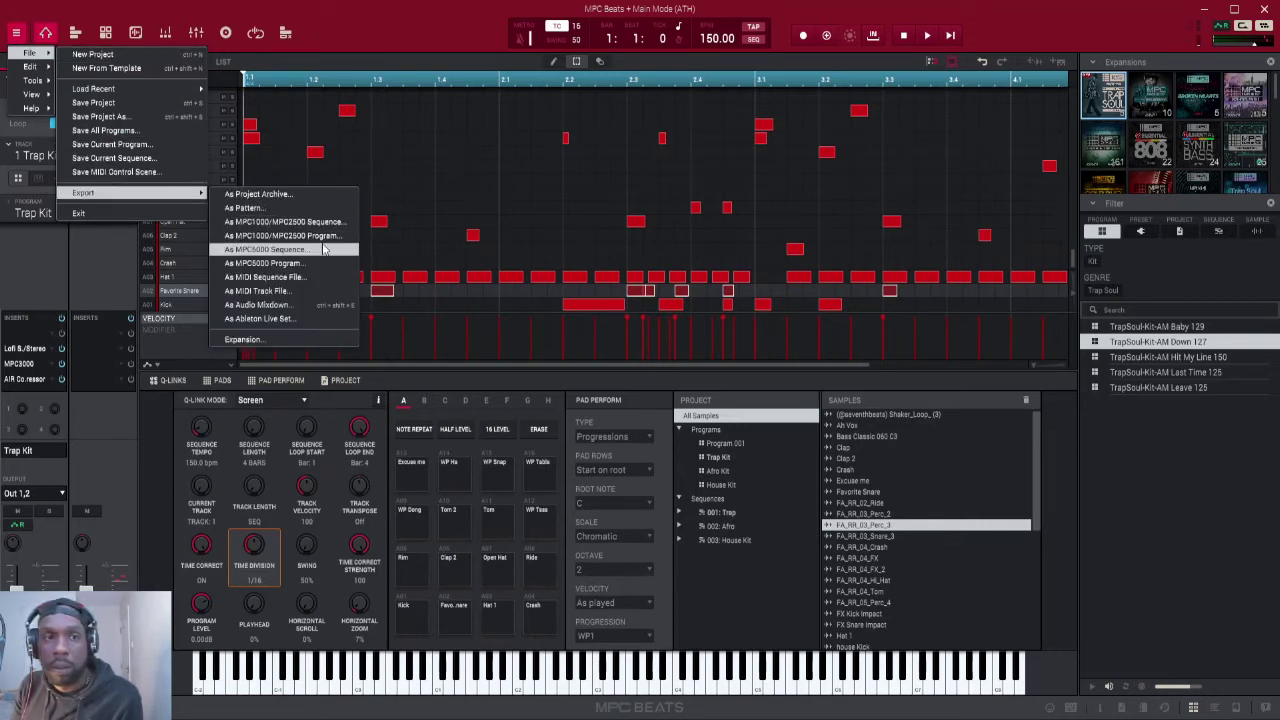
left_click(339, 306)
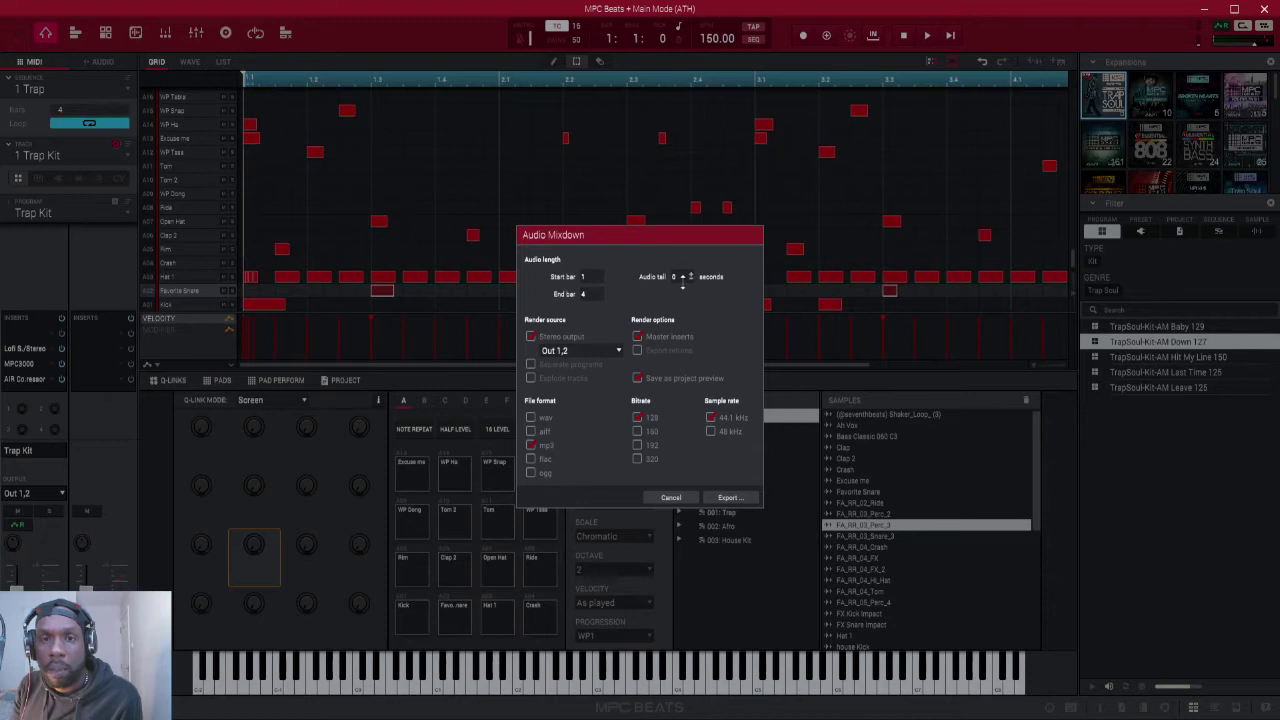
left_click_drag(683, 276, 678, 285)
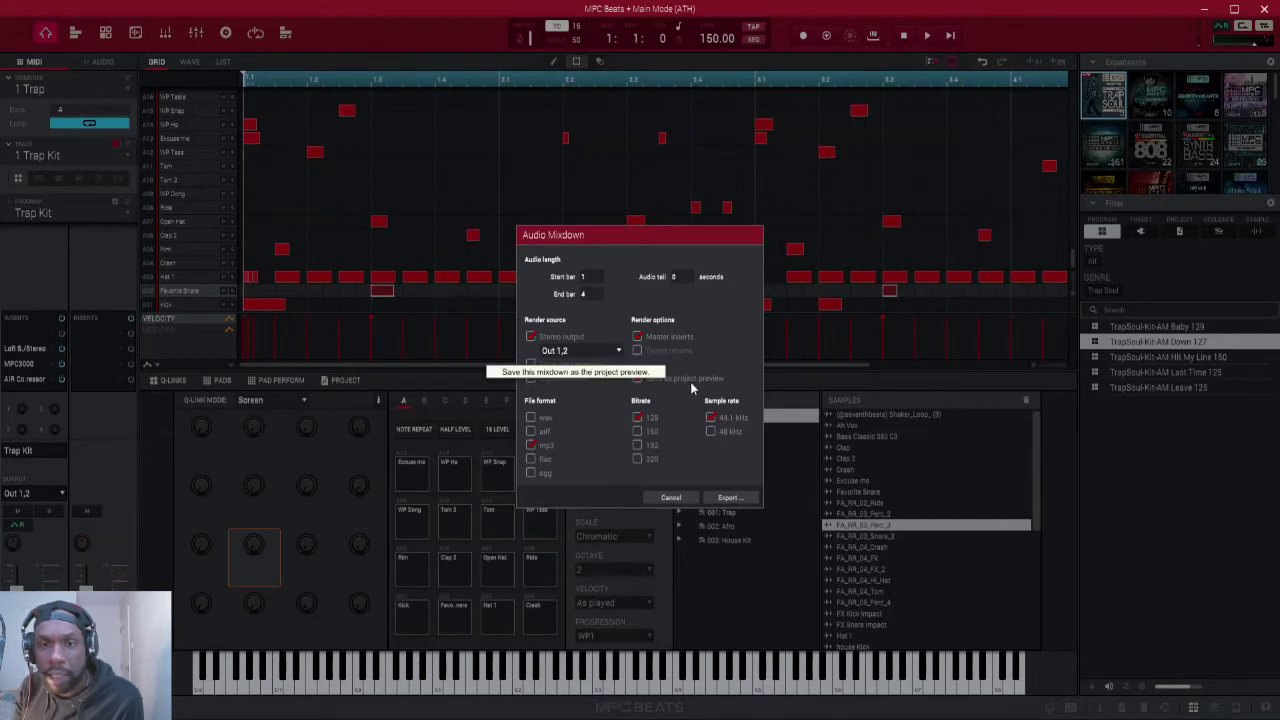
left_click(639, 379)
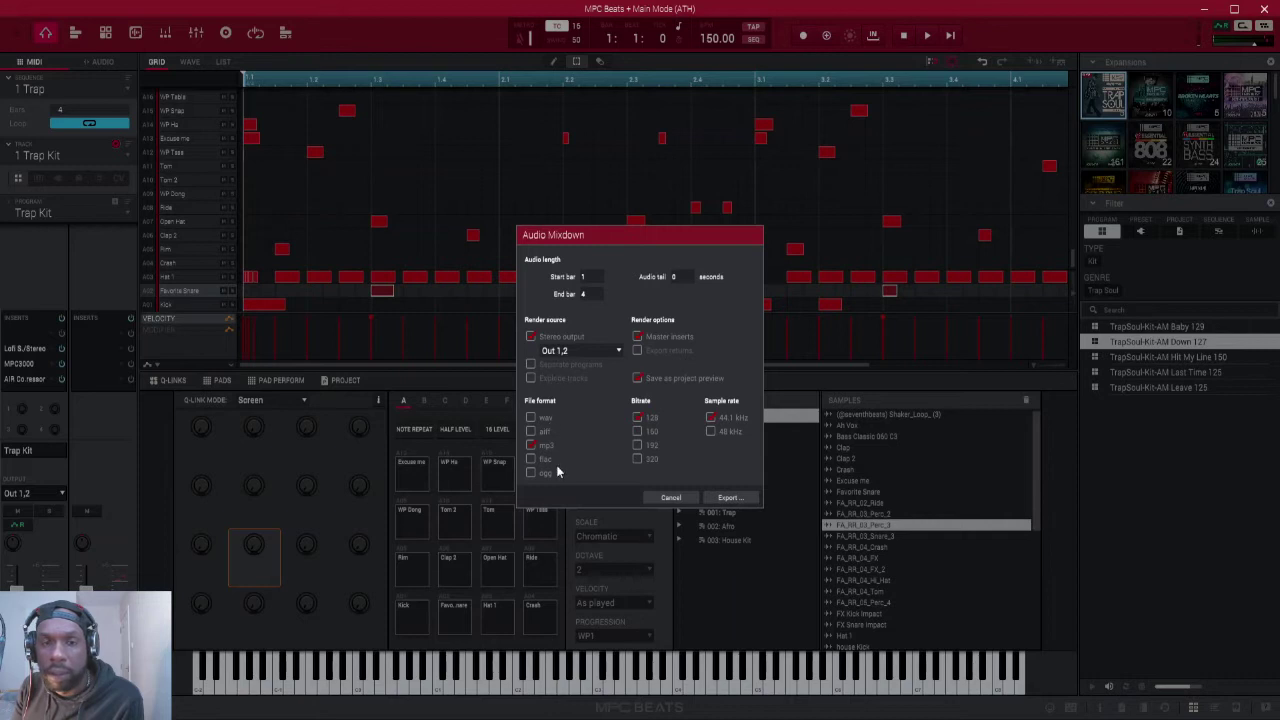
left_click(731, 500)
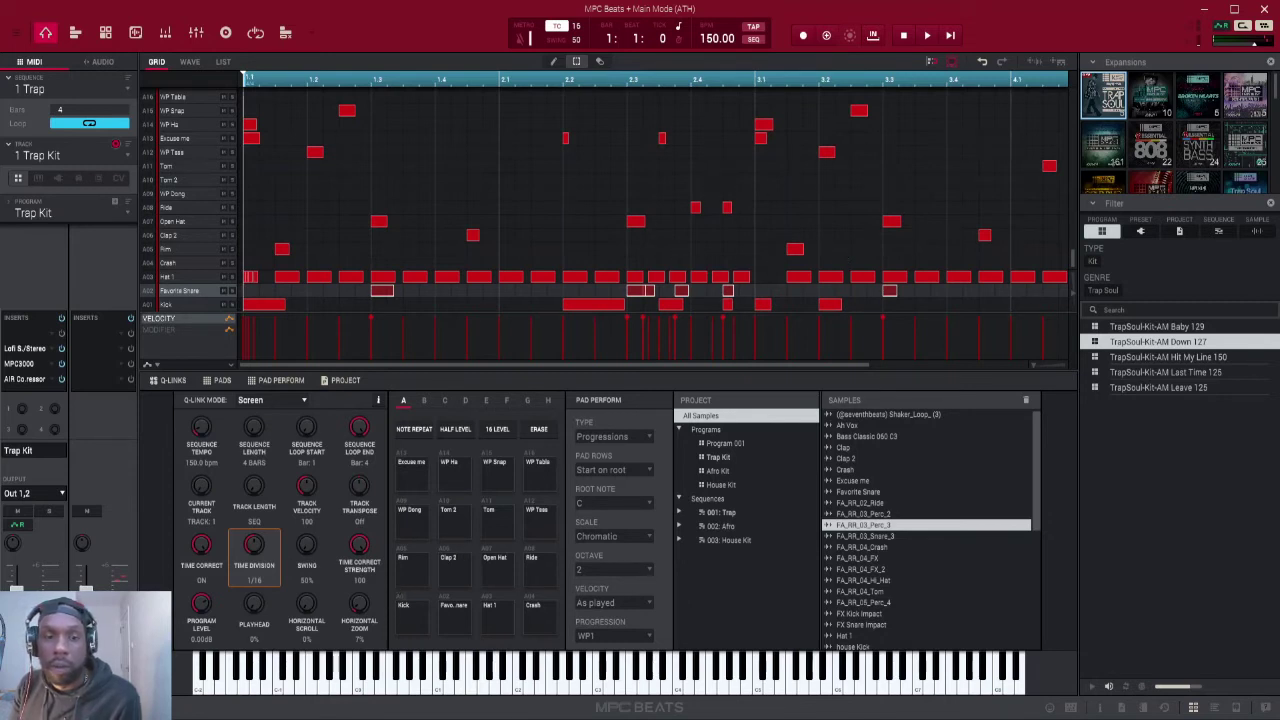
In File Explorer, go back to the MPC Beats folder and open ATH_[ProjectData]
key("alt+Tab")
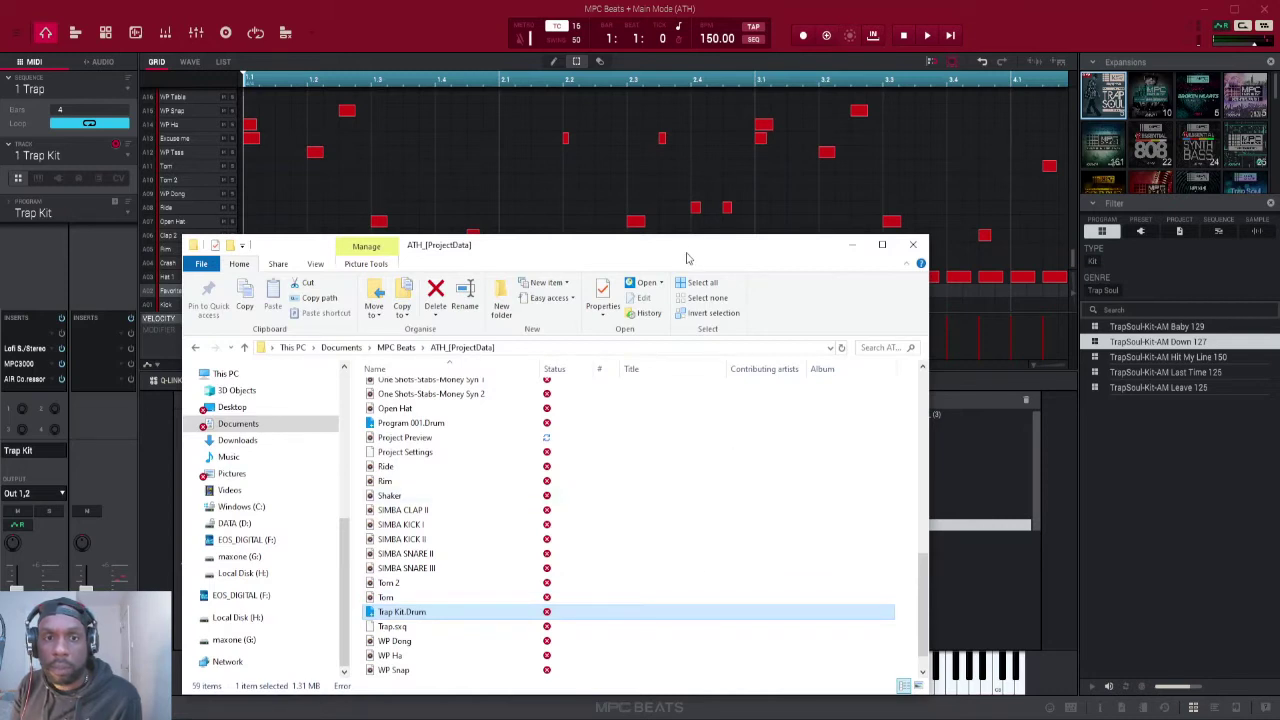
left_click_drag(686, 258, 833, 140)
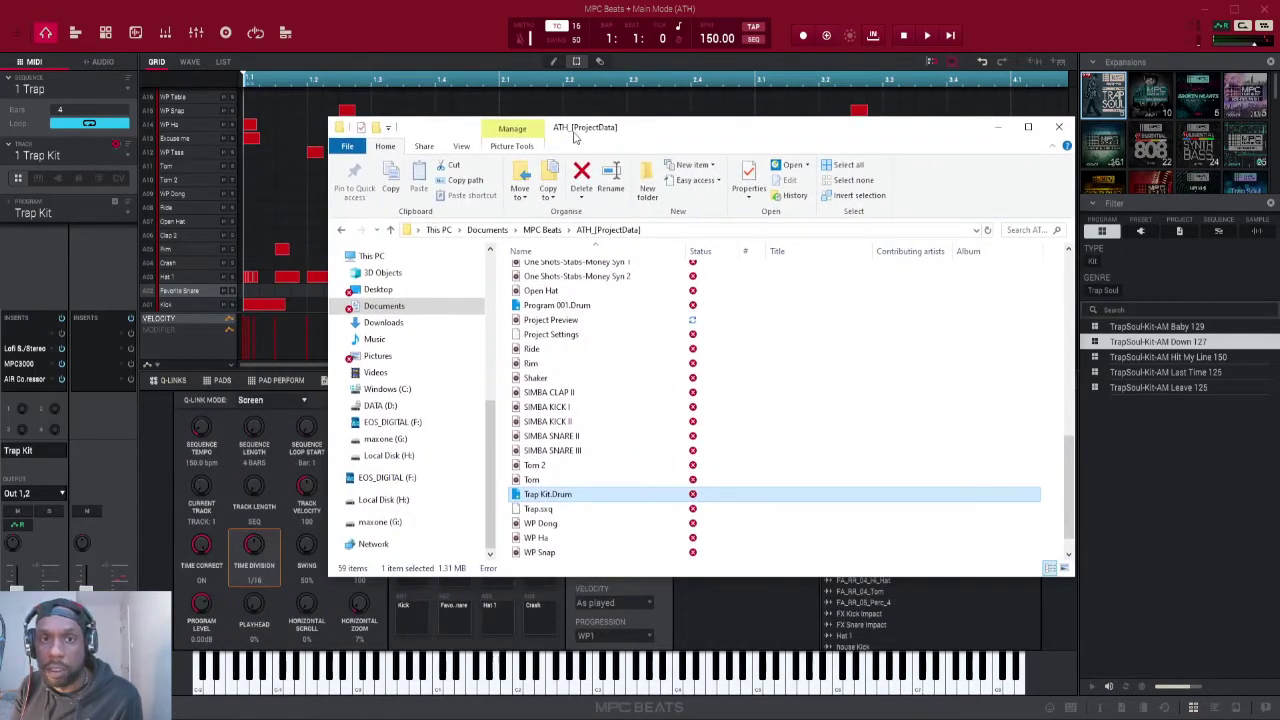
scroll(714, 374, "up", 5)
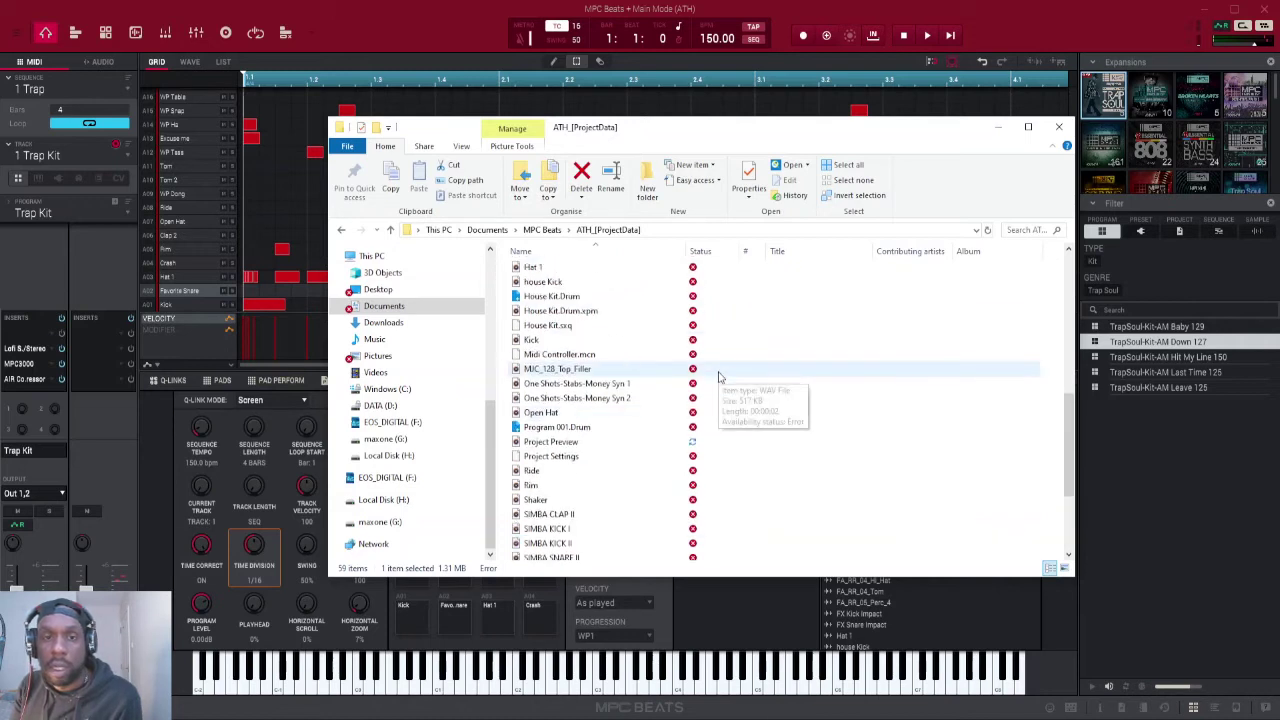
left_click(341, 230)
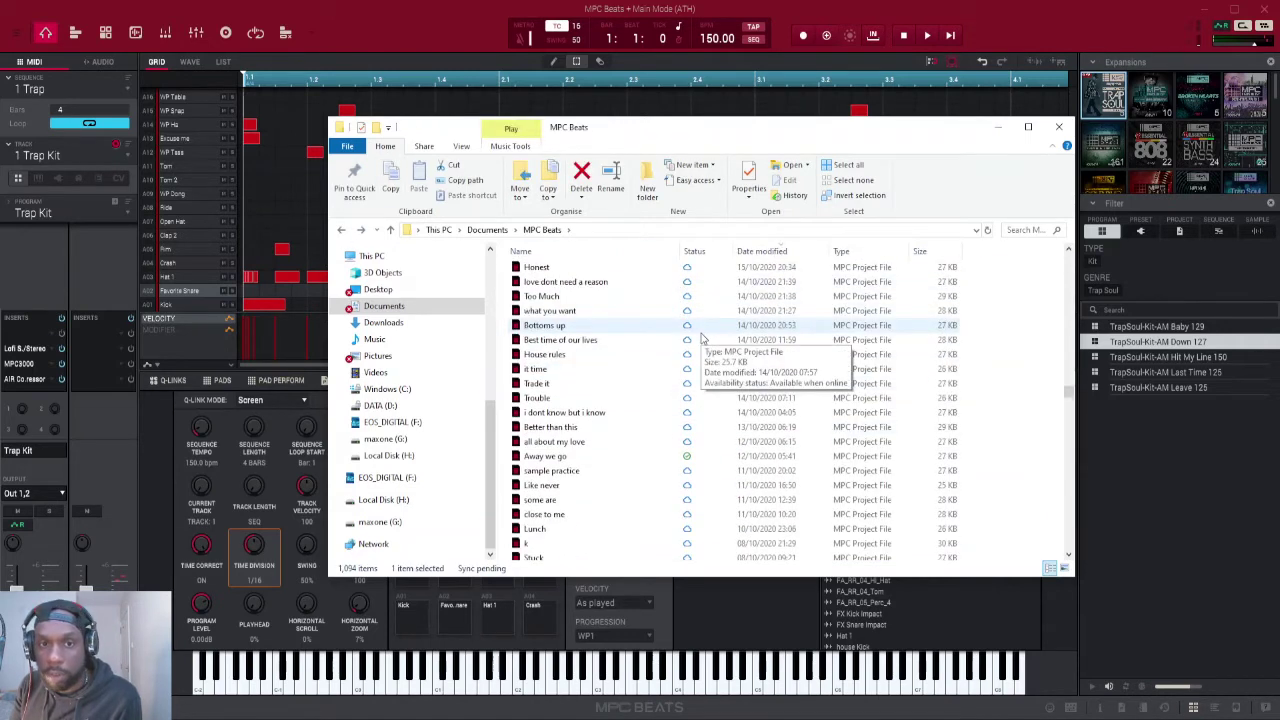
scroll(710, 365, "up", 10)
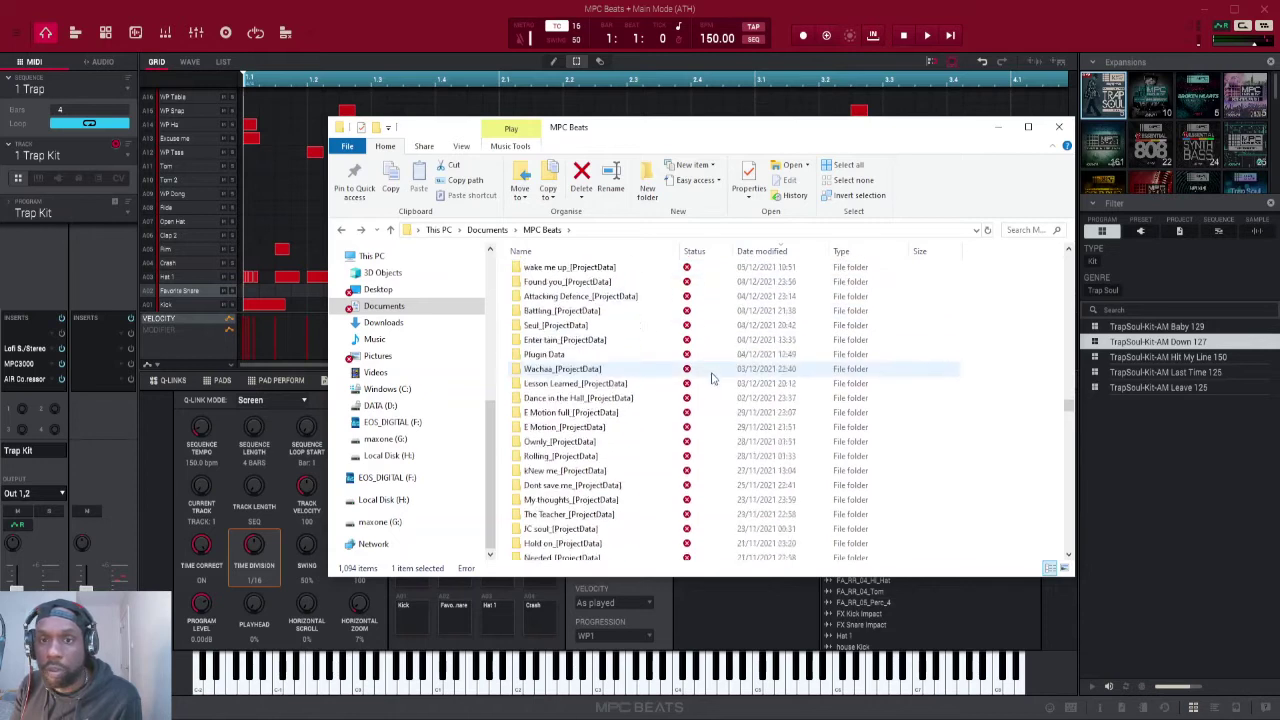
scroll(714, 378, "up", 9)
scroll(714, 385, "down", 4)
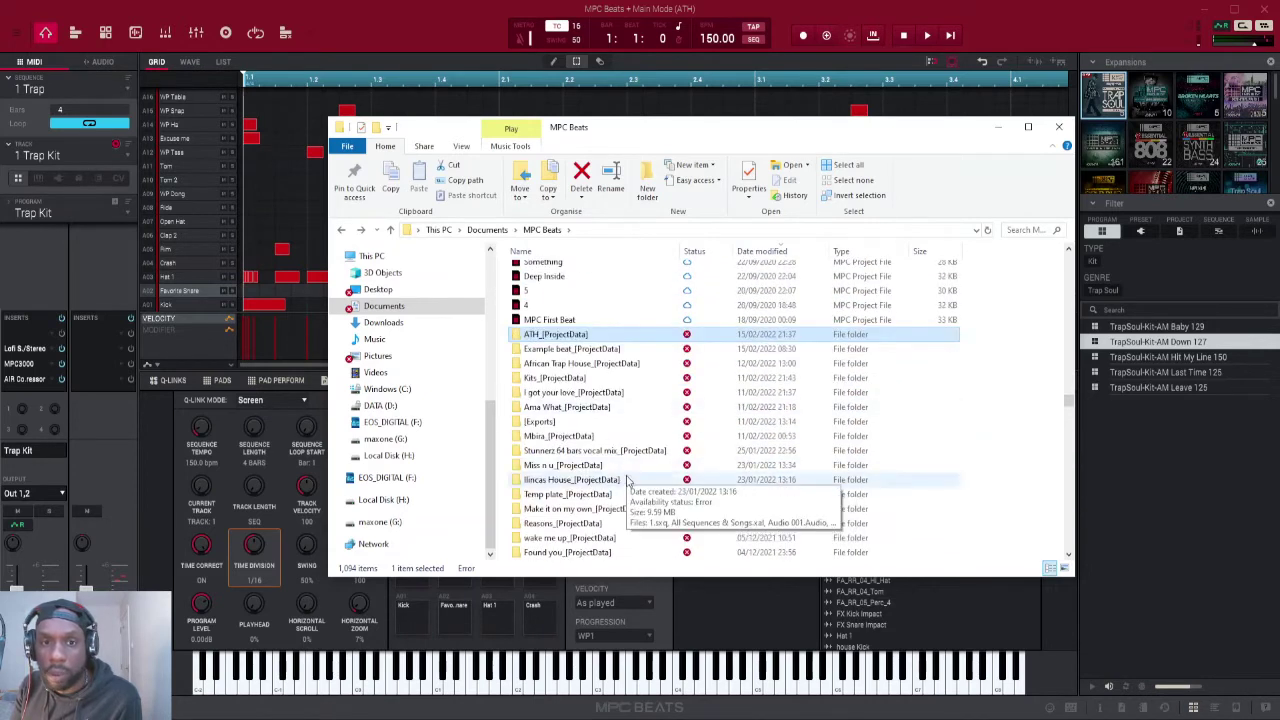
scroll(615, 385, "up", 3)
scroll(630, 380, "down", 4)
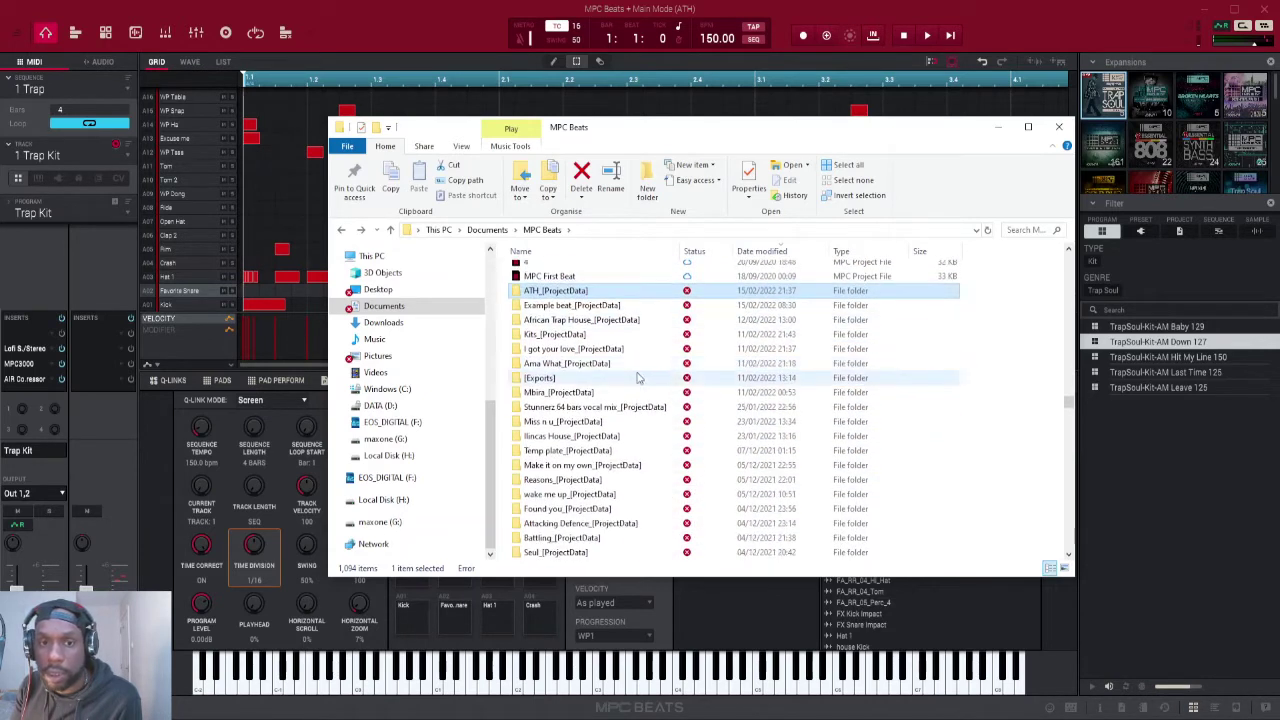
double_click(542, 292)
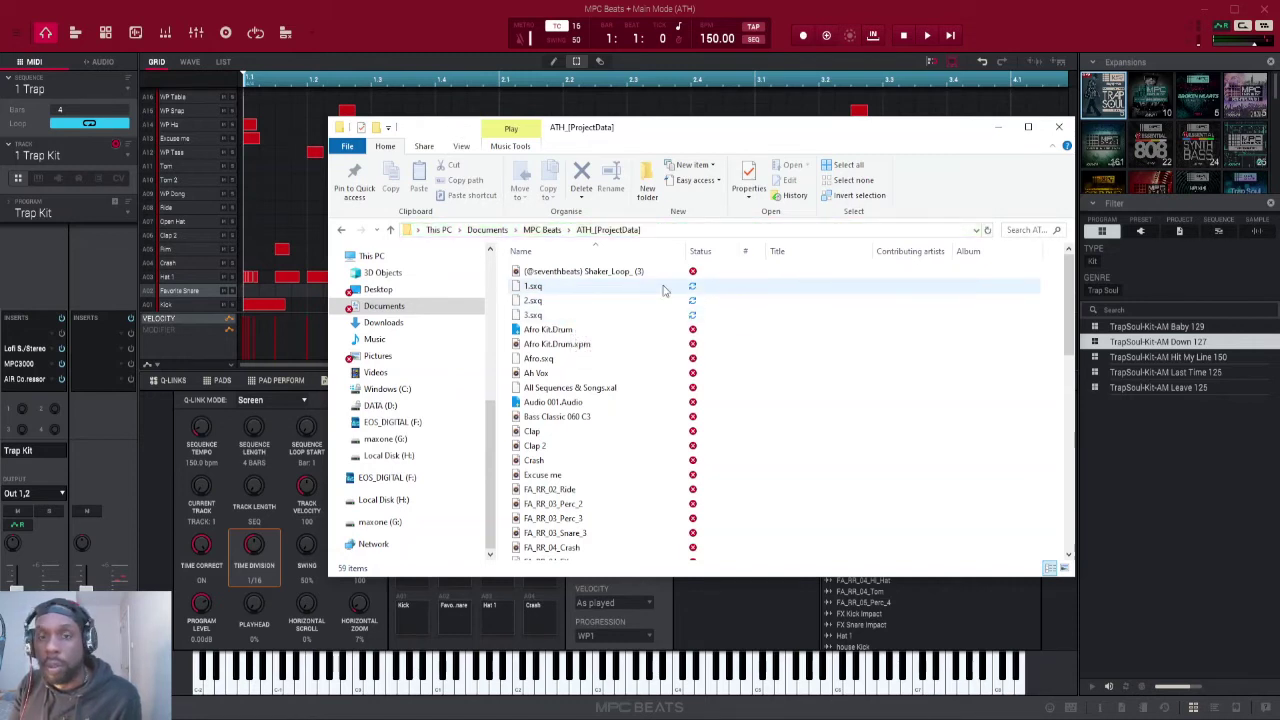
Delete the 1.sxq, 2.sxq and 3.sxq sequence files and Audio 001.Audio
left_click_drag(740, 290, 553, 322)
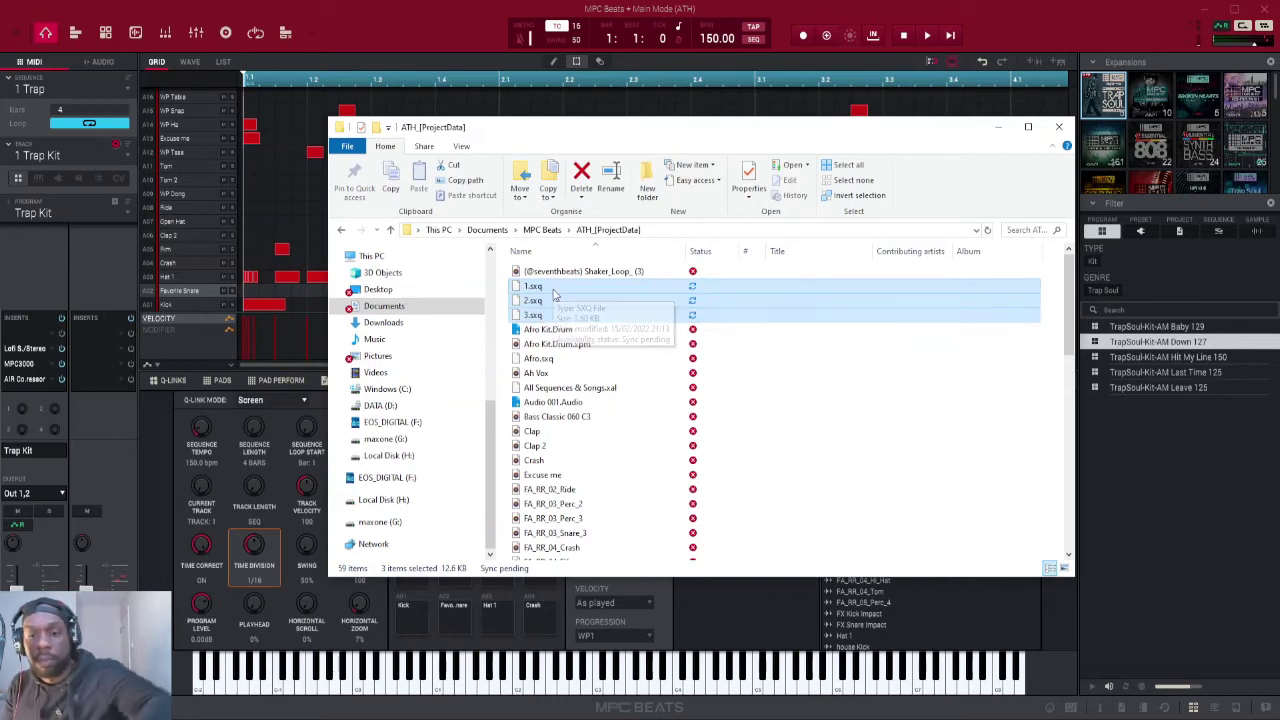
key("Delete")
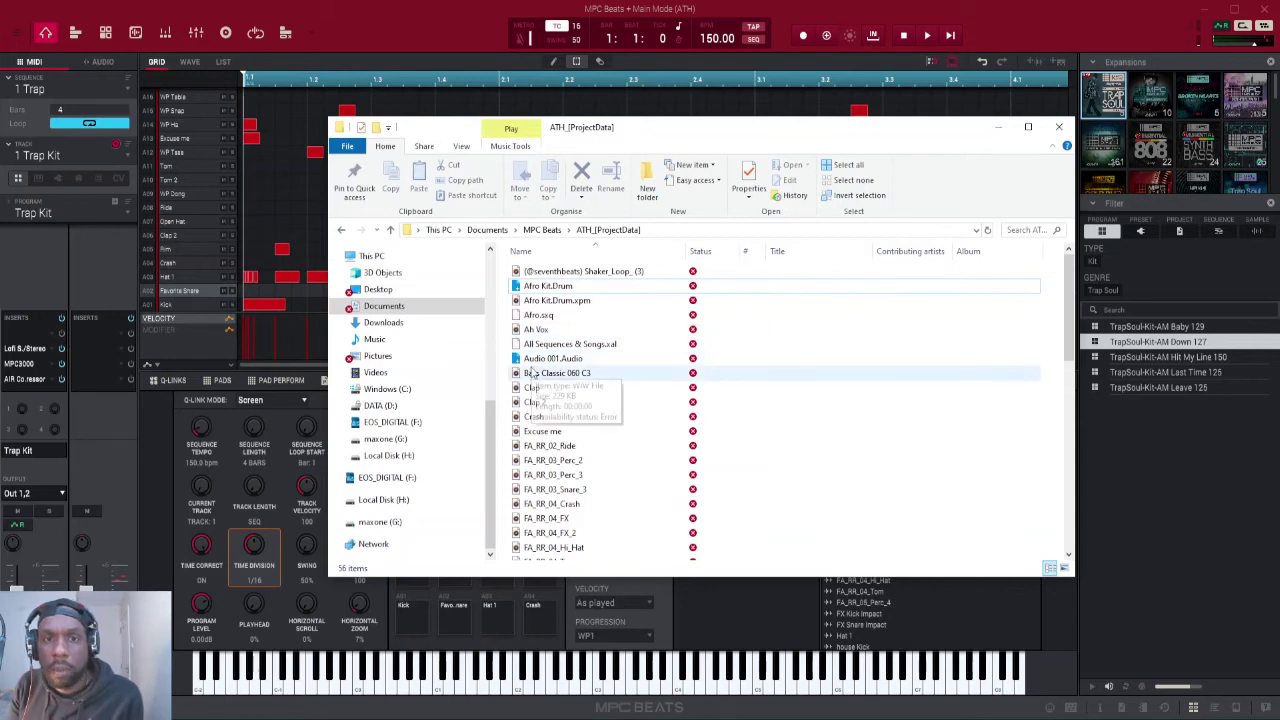
left_click(575, 362)
right_click(575, 364)
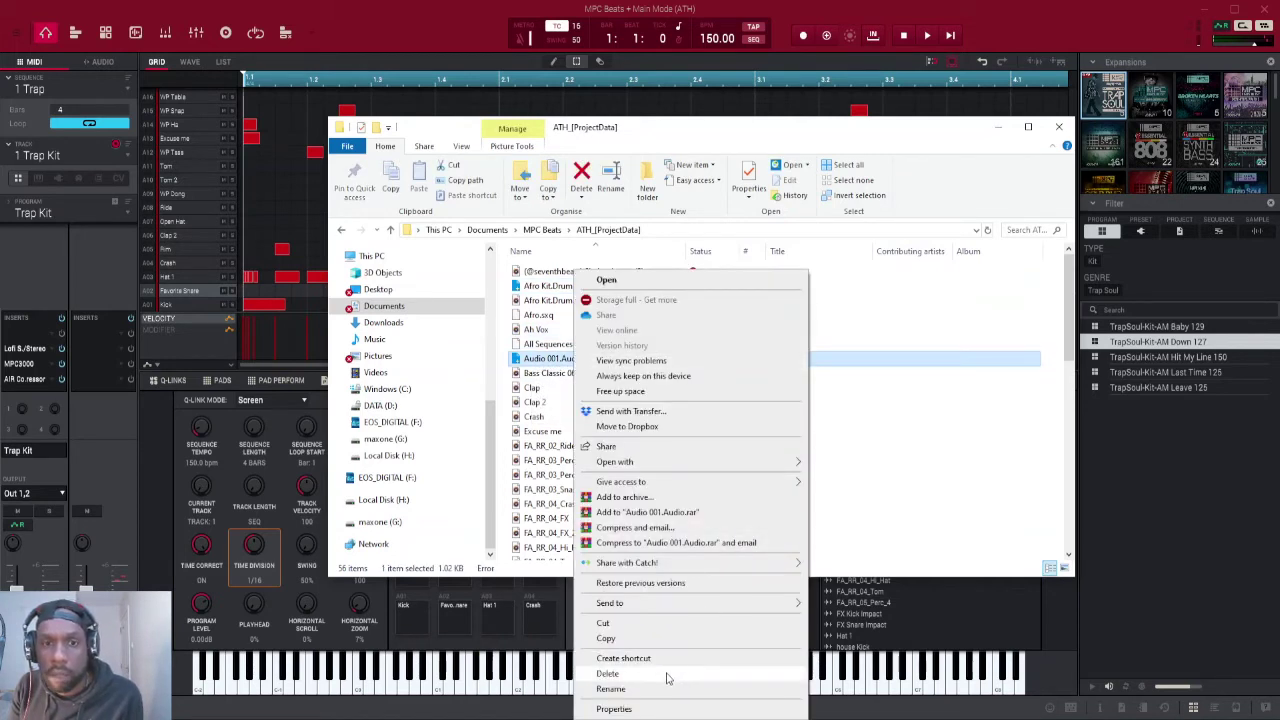
left_click(669, 673)
Delete Program 001.Drum and review the remaining files around House Kit.Drum
scroll(690, 430, "down", 7)
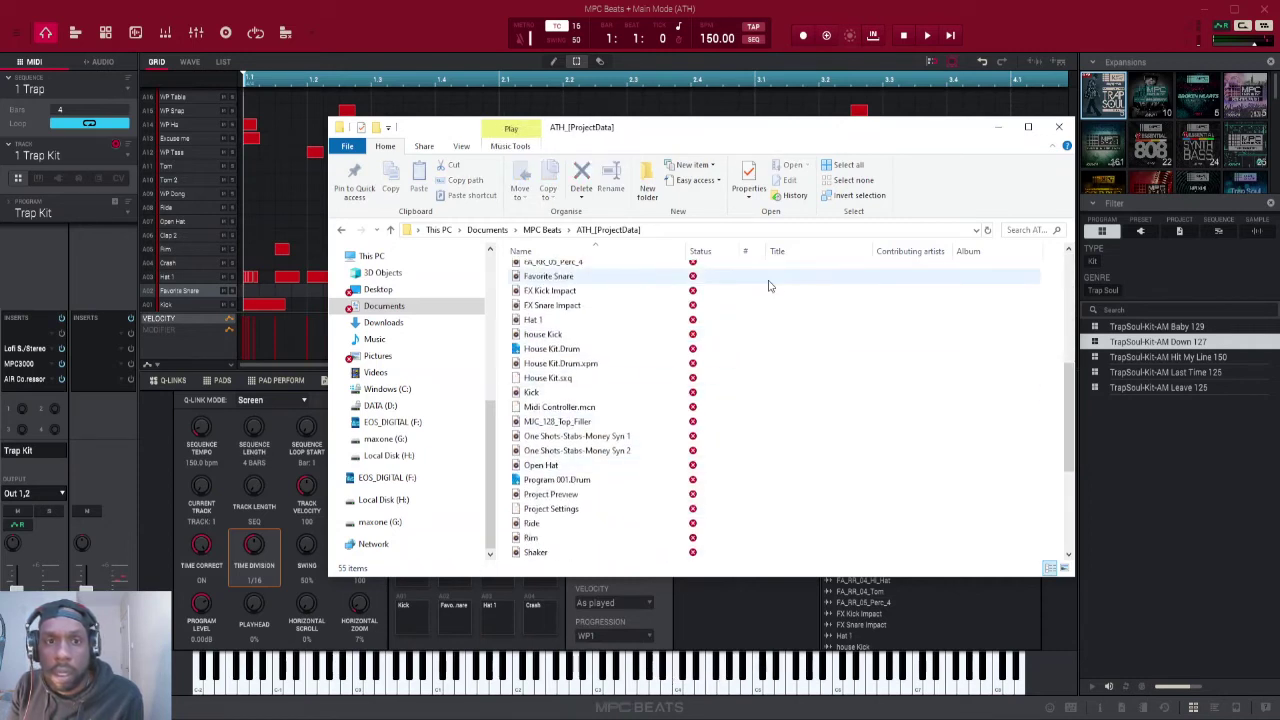
right_click(586, 482)
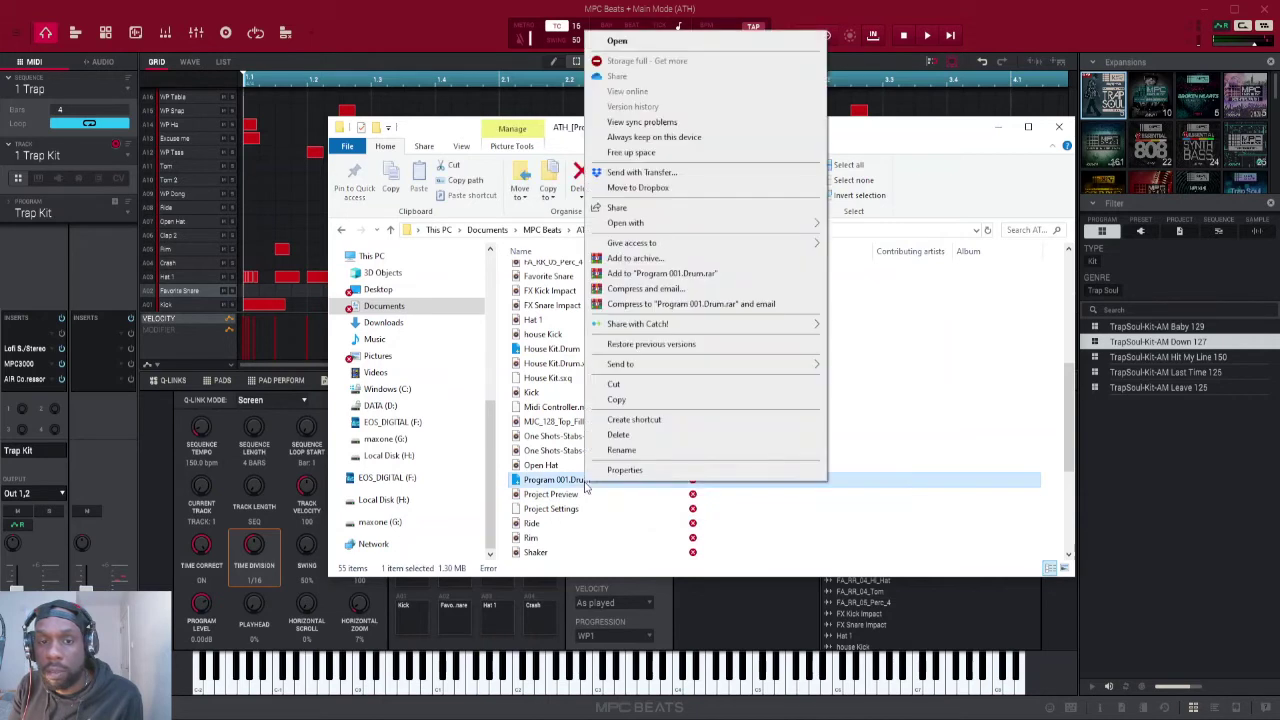
left_click(621, 436)
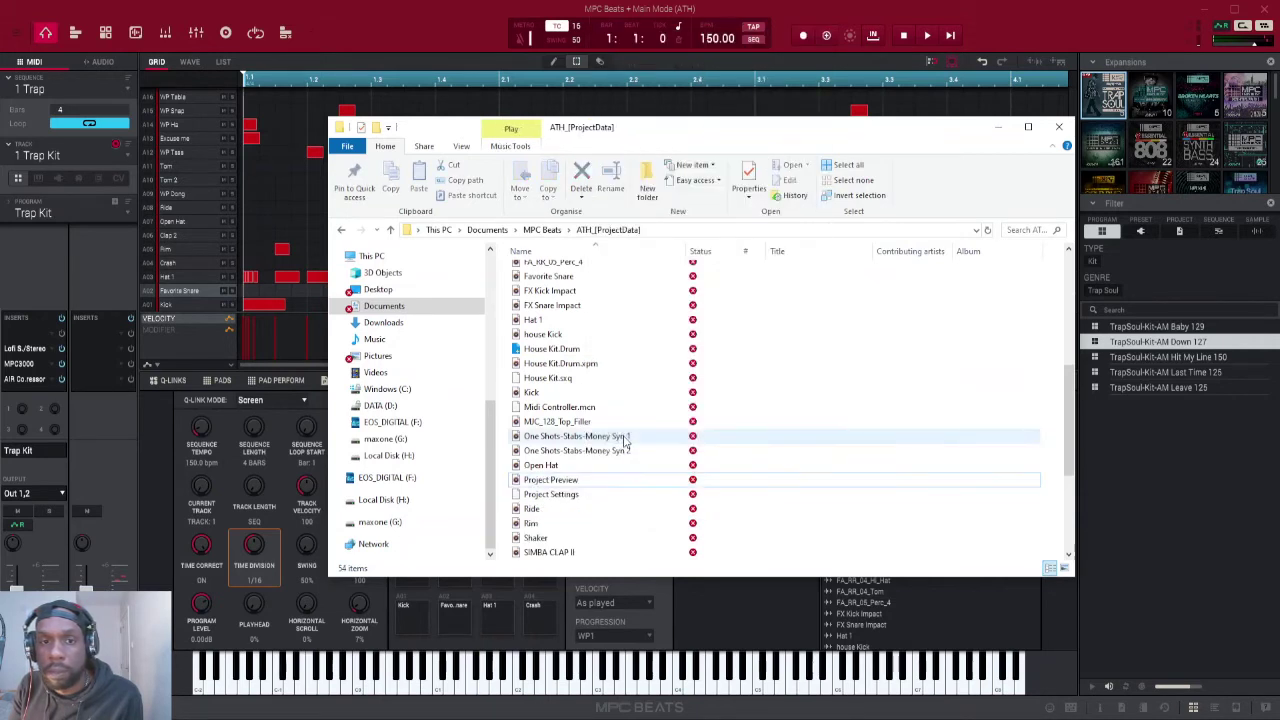
scroll(671, 457, "down", 3)
scroll(671, 457, "up", 4)
left_click(535, 385)
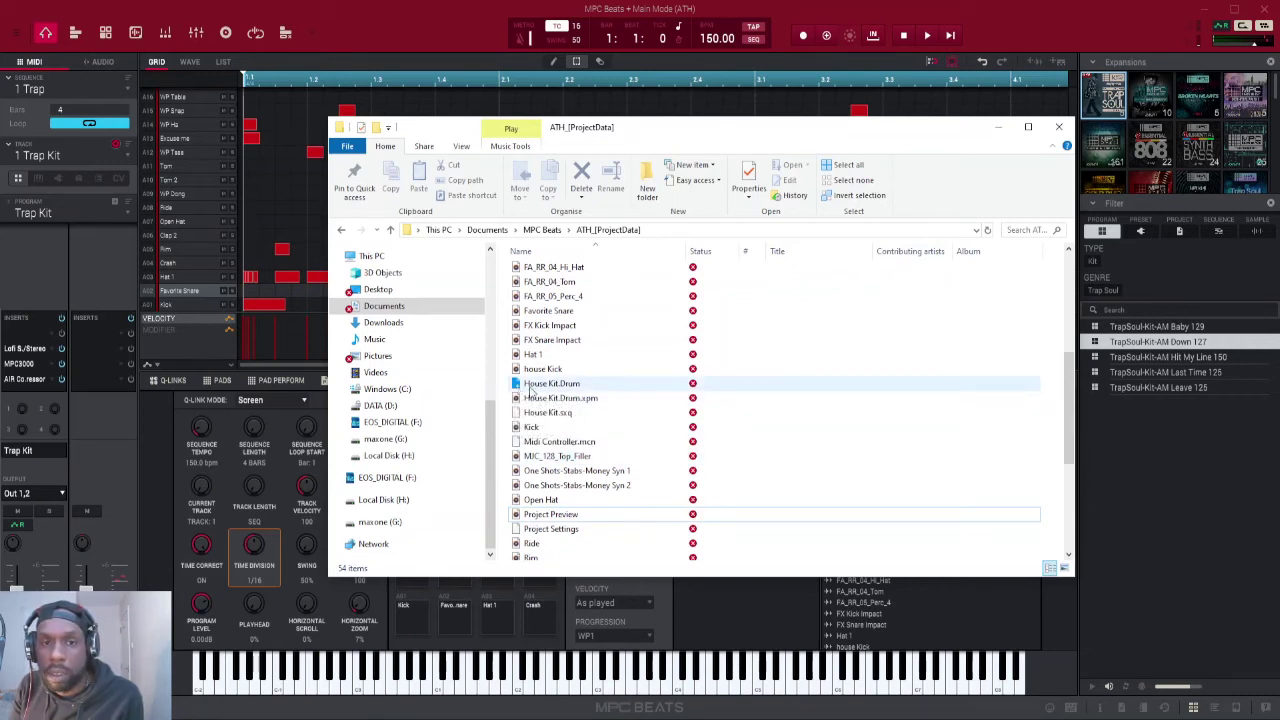
scroll(600, 400, "up", 6)
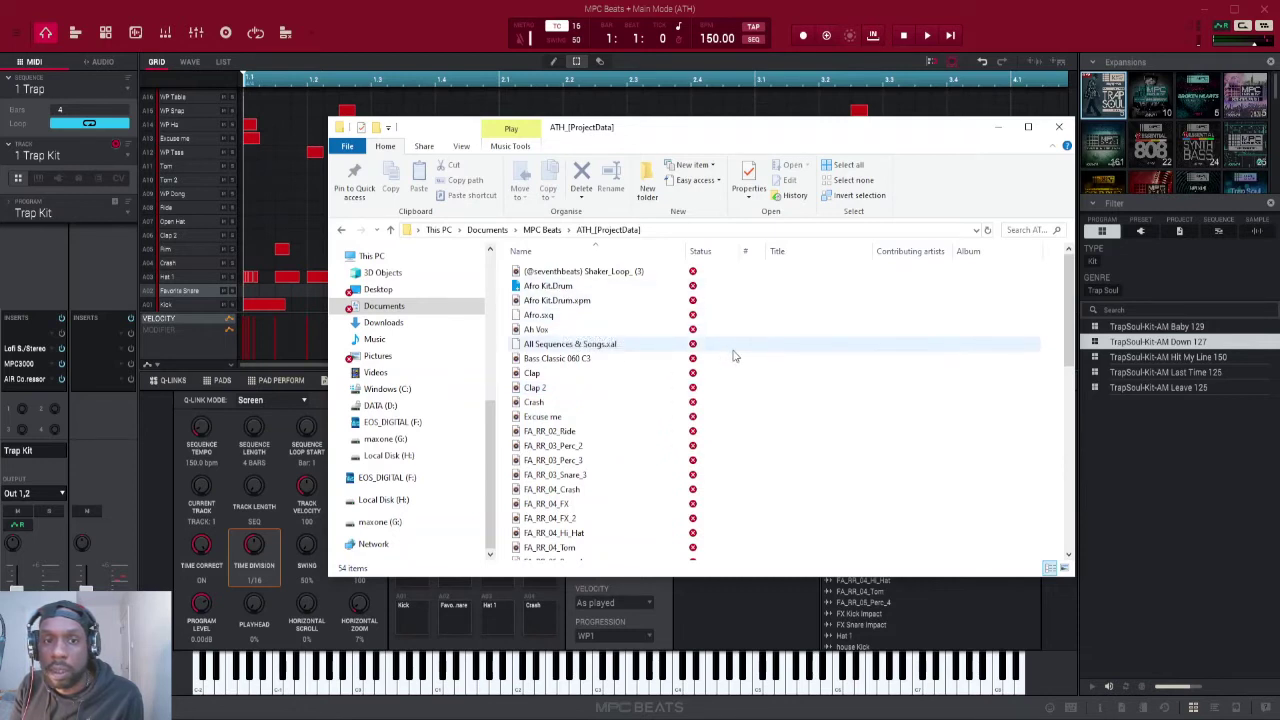
scroll(641, 326, "down", 4)
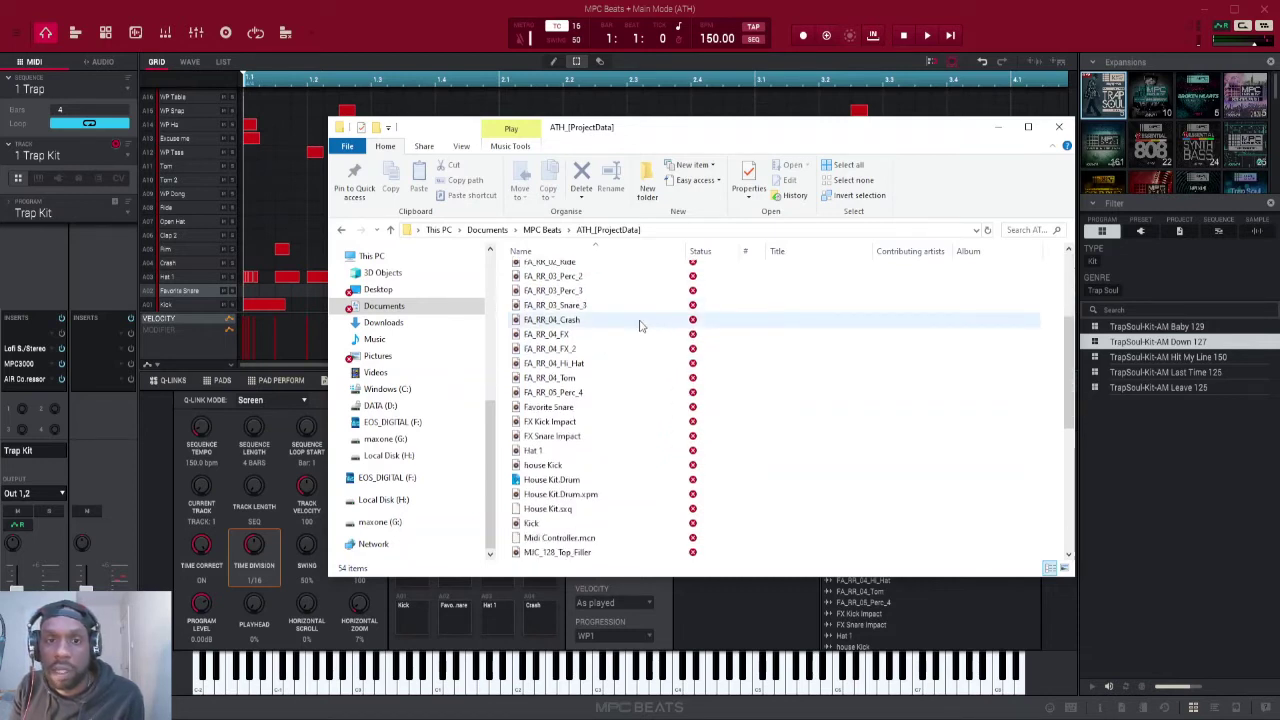
scroll(641, 326, "down", 8)
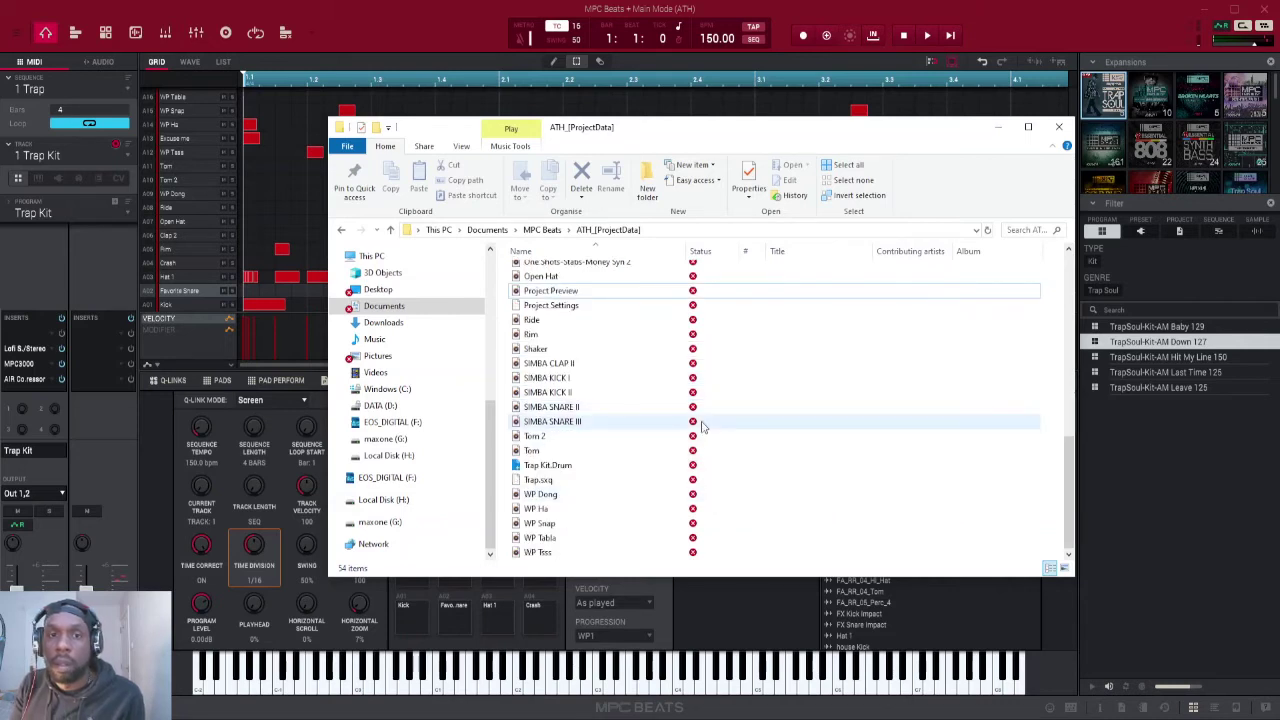
scroll(695, 422, "up", 5)
scroll(695, 422, "up", 6)
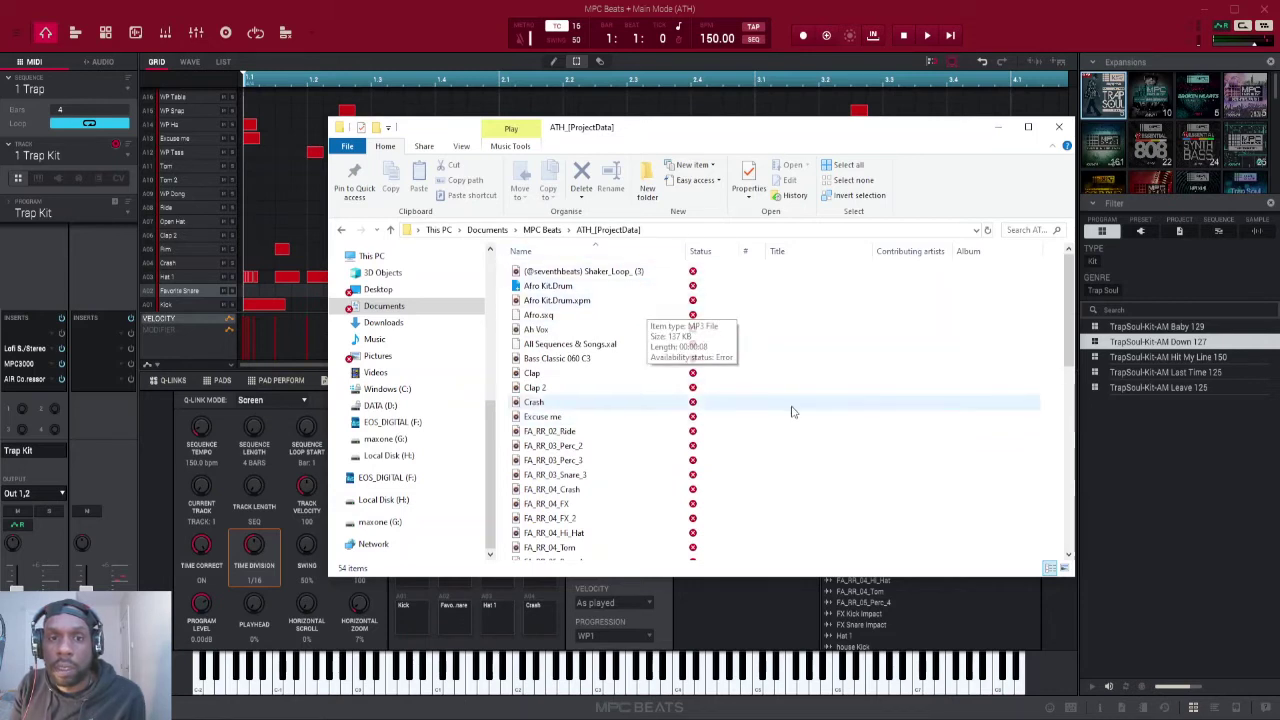
scroll(760, 409, "down", 10)
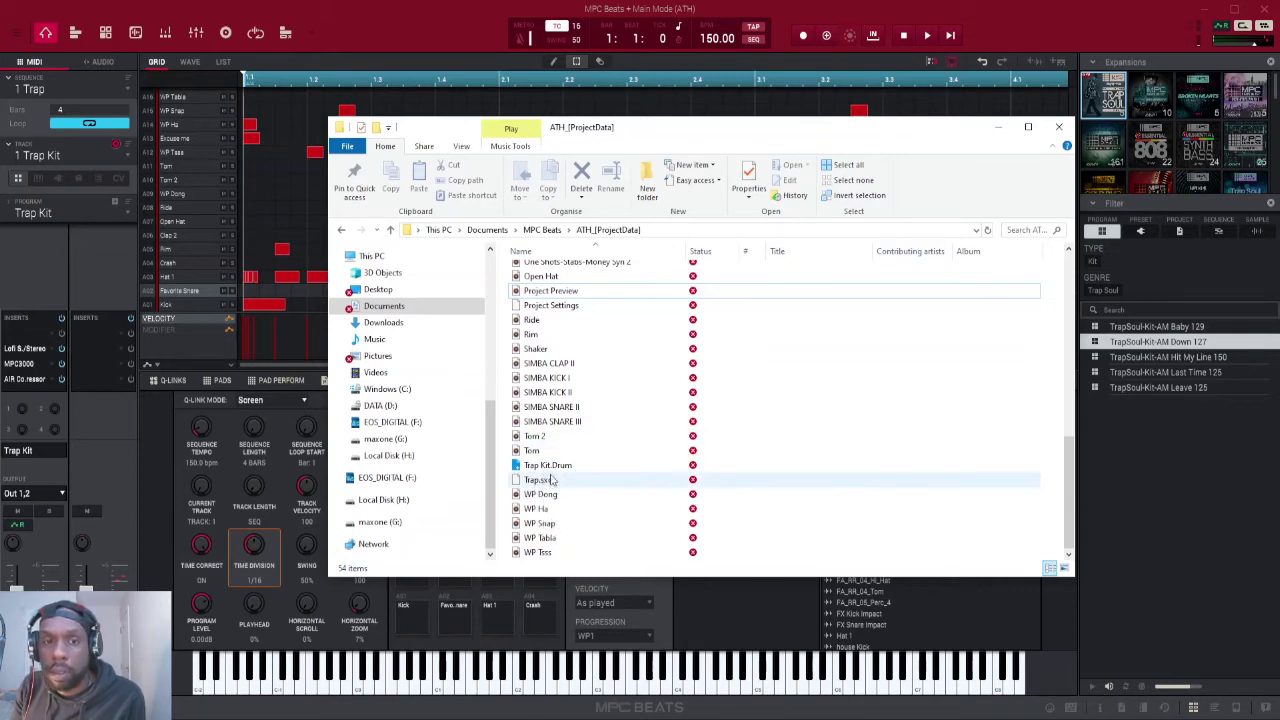
Copy the file name Trap Kit.Drum to the clipboard
left_click(549, 468)
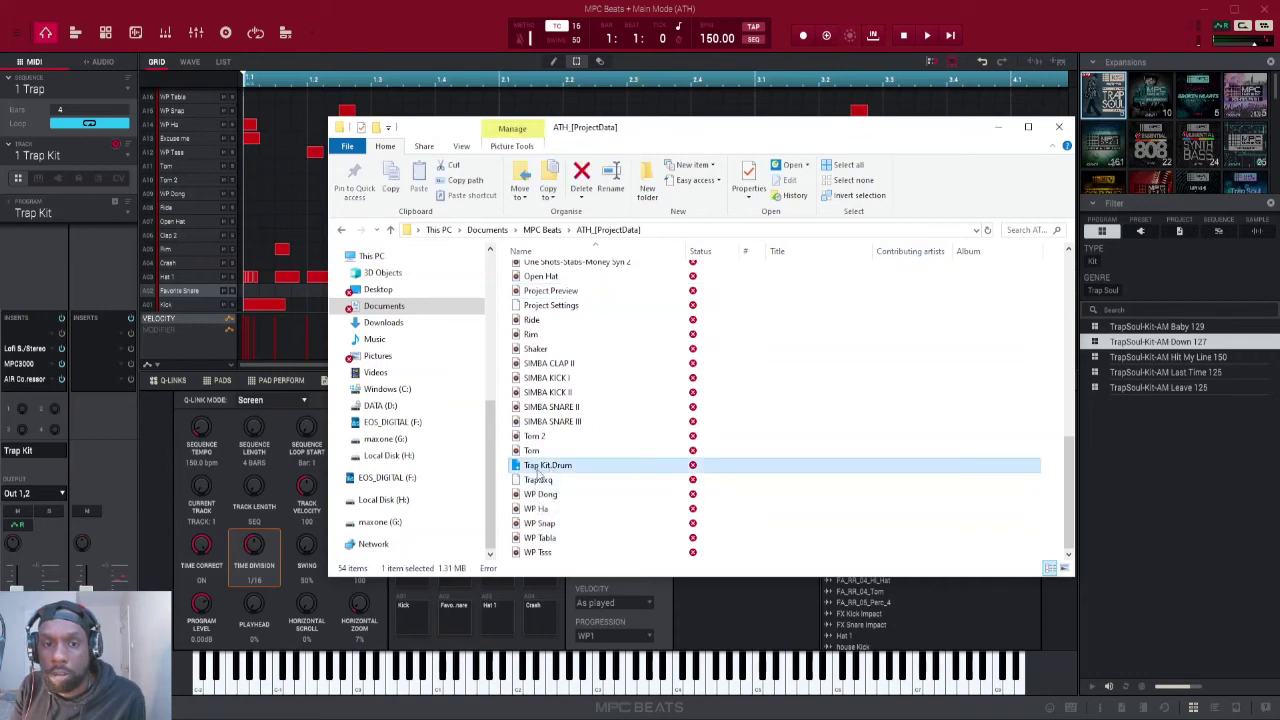
key("F2")
right_click(550, 465)
left_click(590, 510)
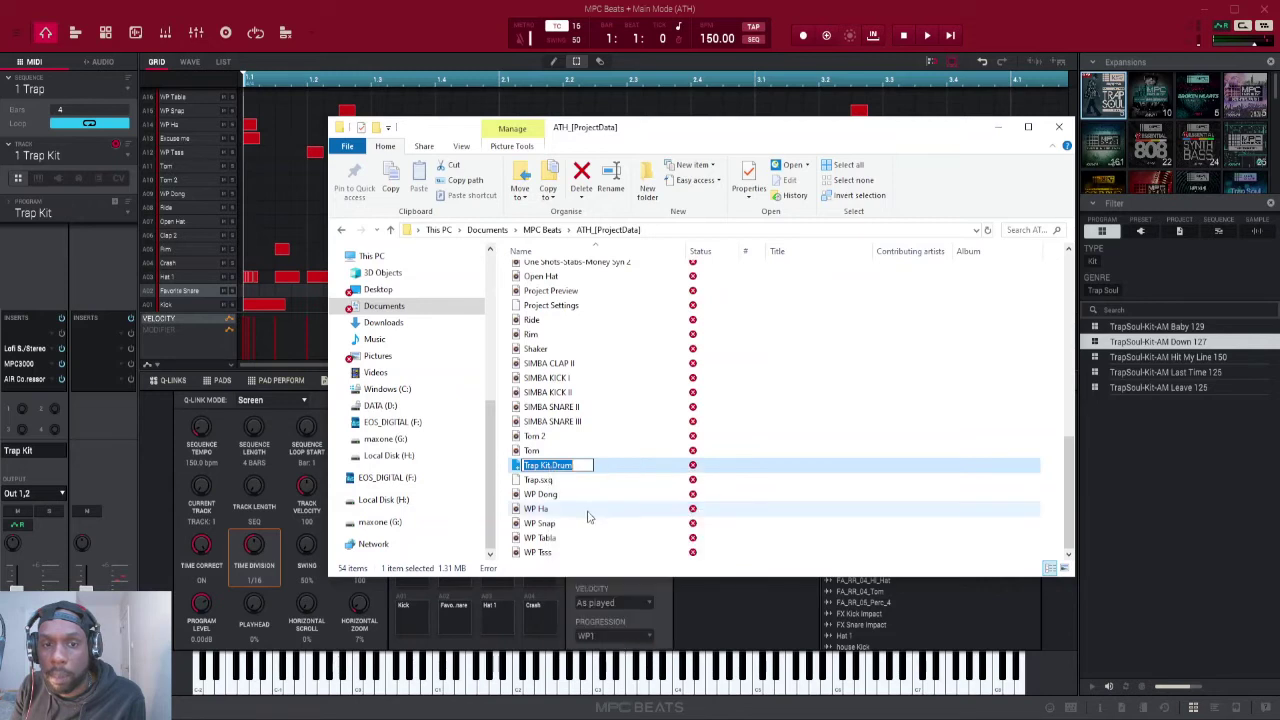
right_click(550, 465)
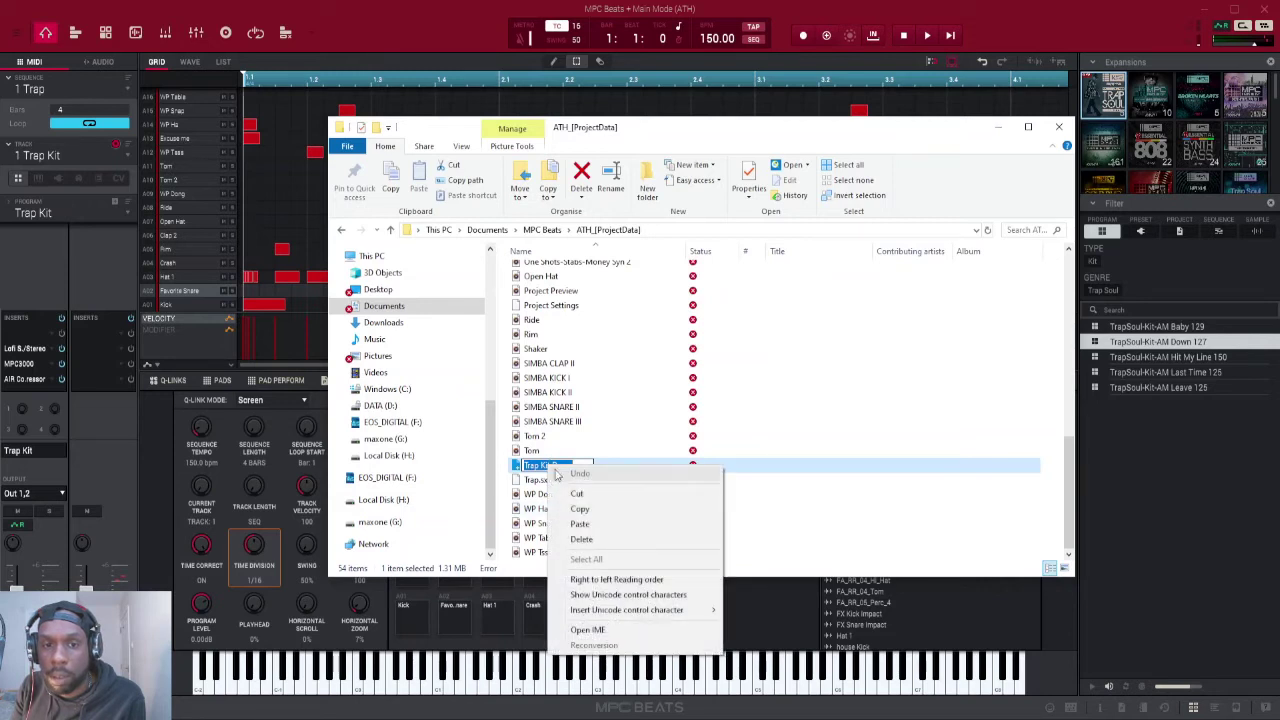
left_click(600, 506)
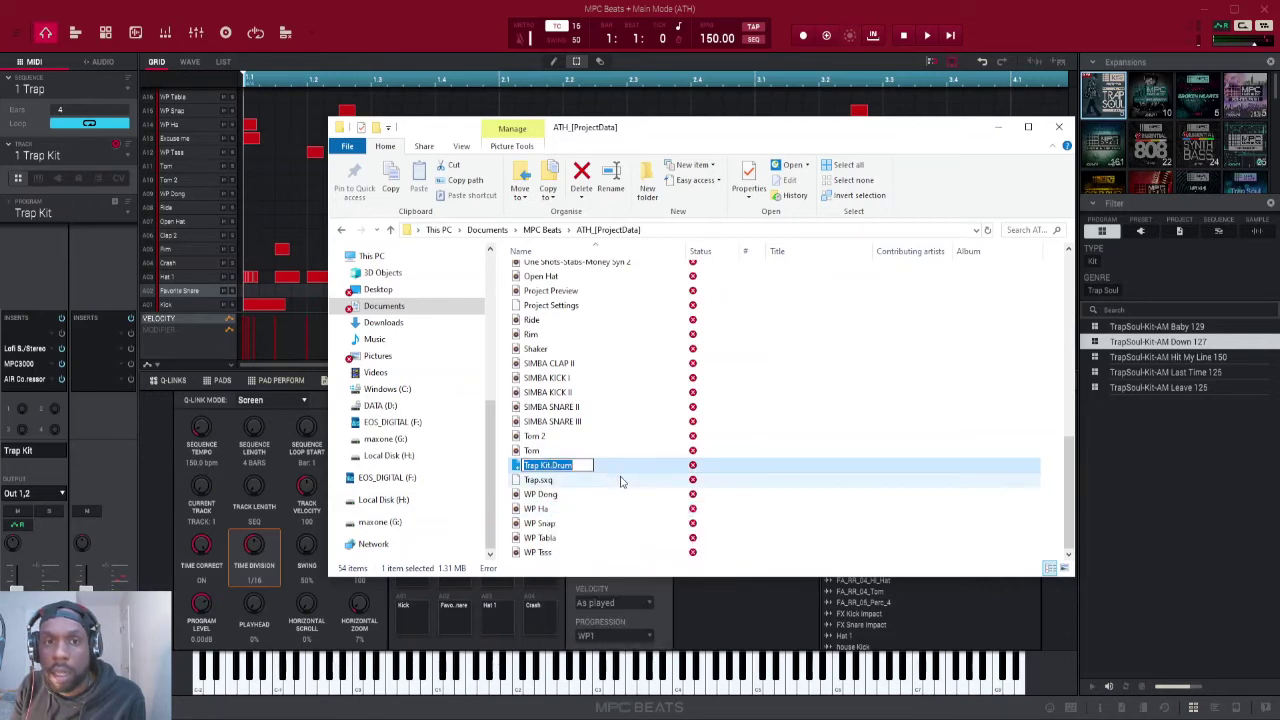
Rename Project Preview to Trap Kit.Drum.xpm using the copied name
left_click(551, 291)
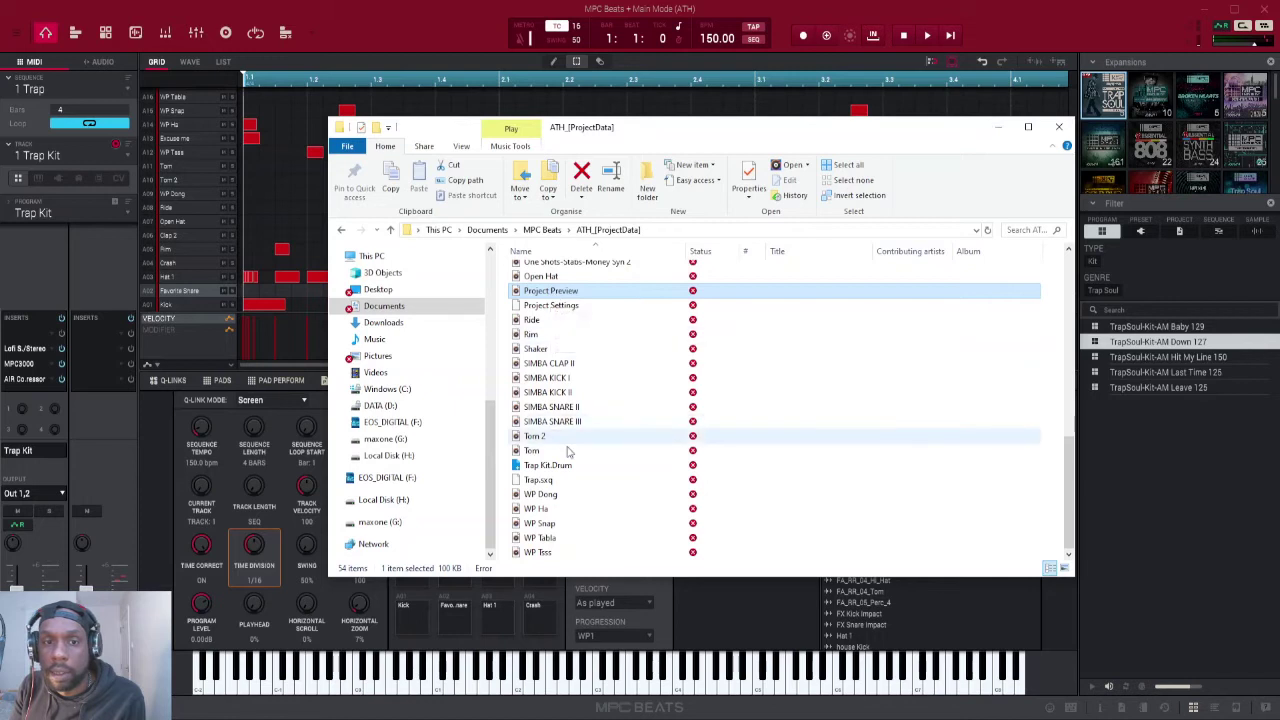
left_click(550, 290)
right_click(549, 292)
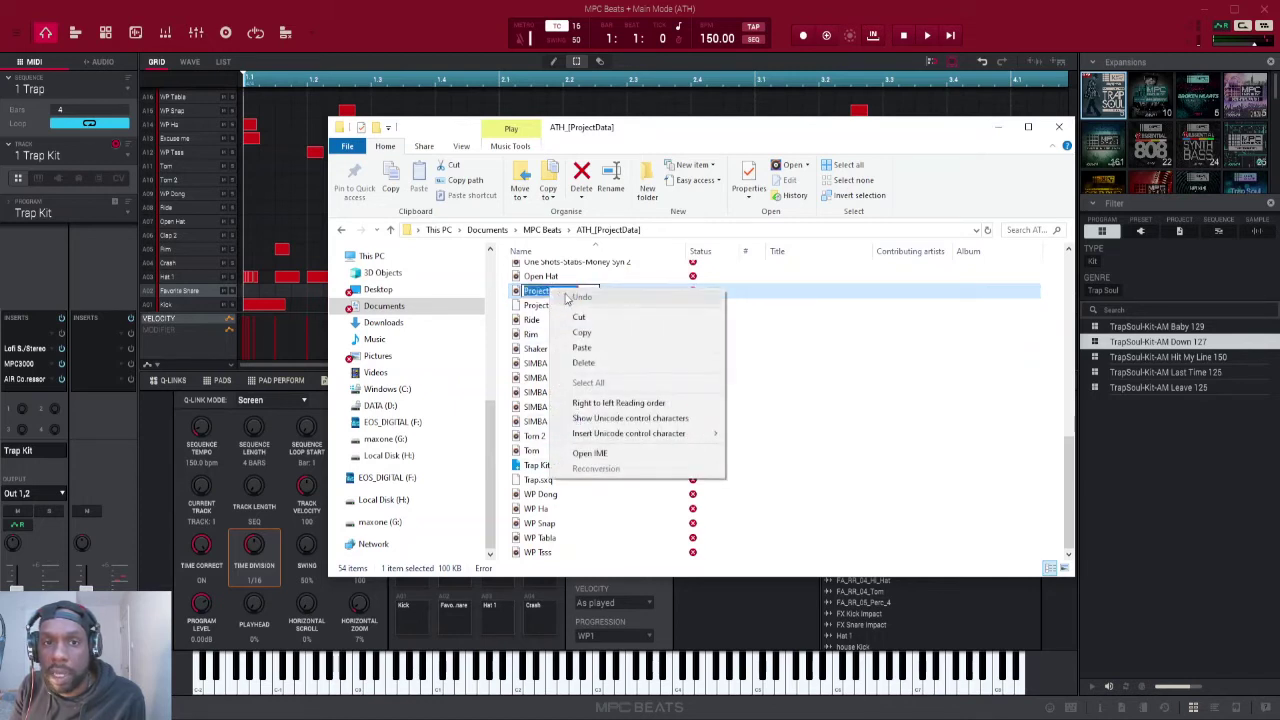
left_click(600, 349)
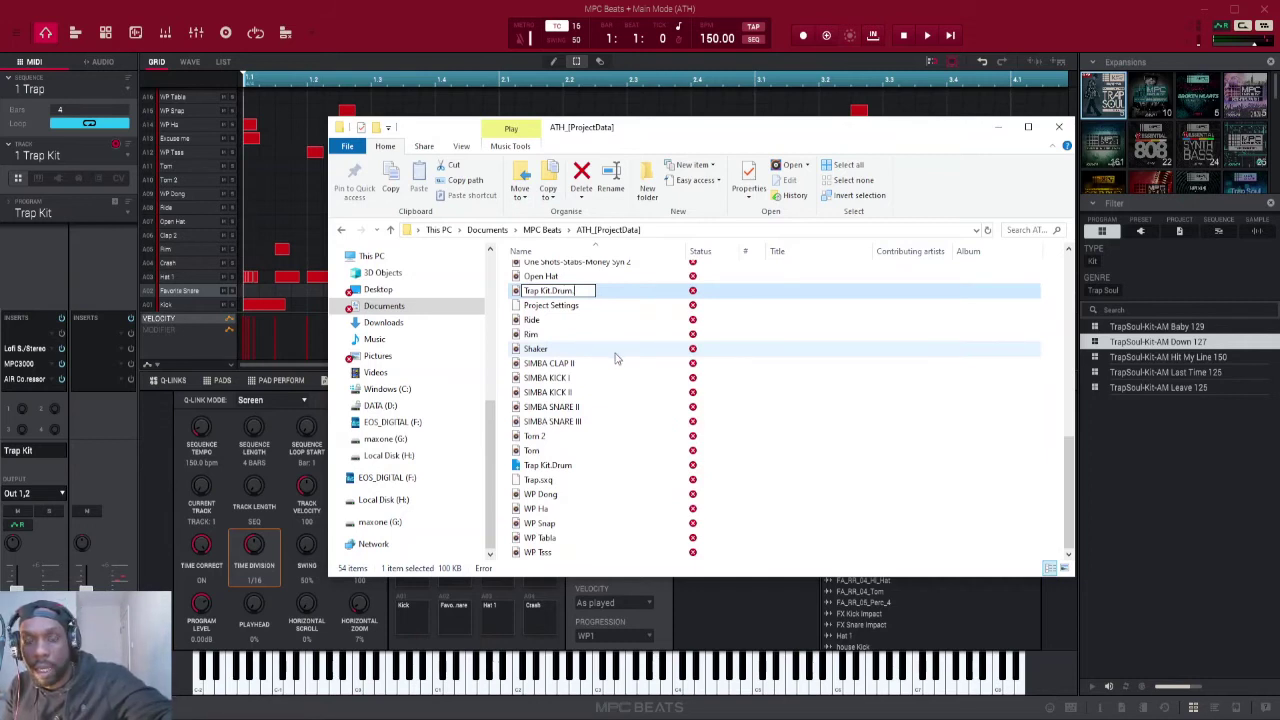
type(".x")
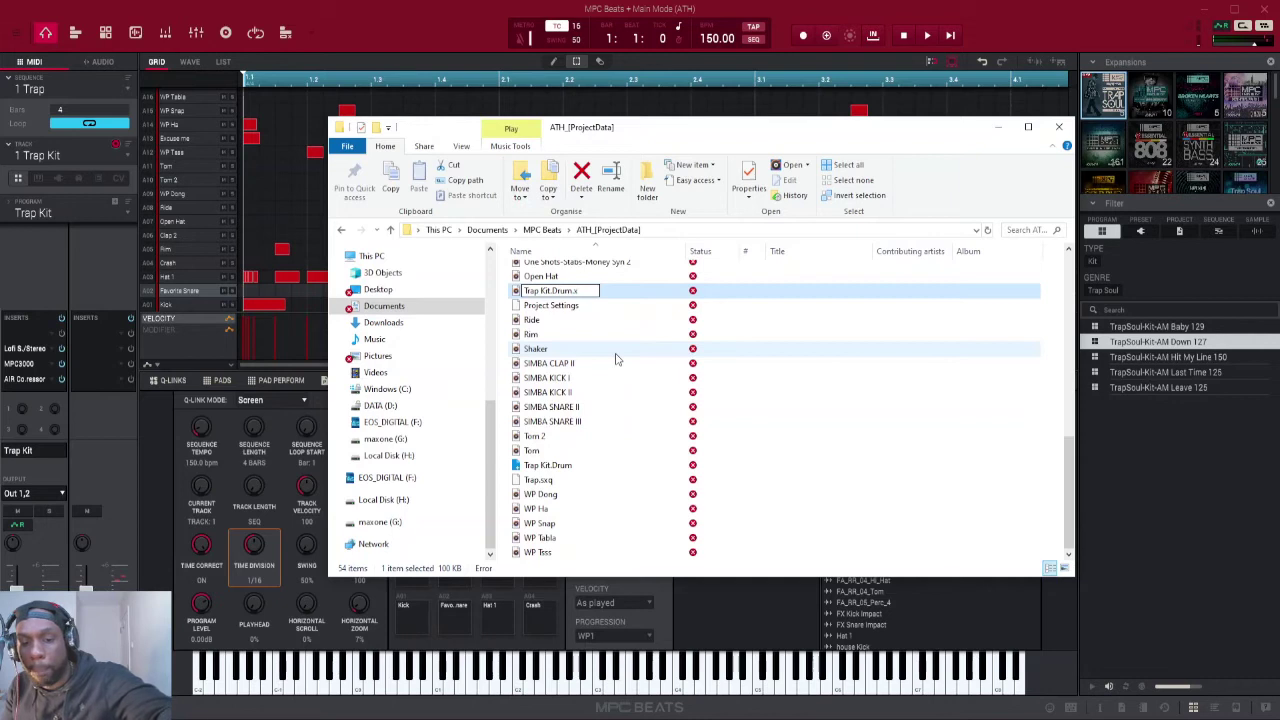
type("pm")
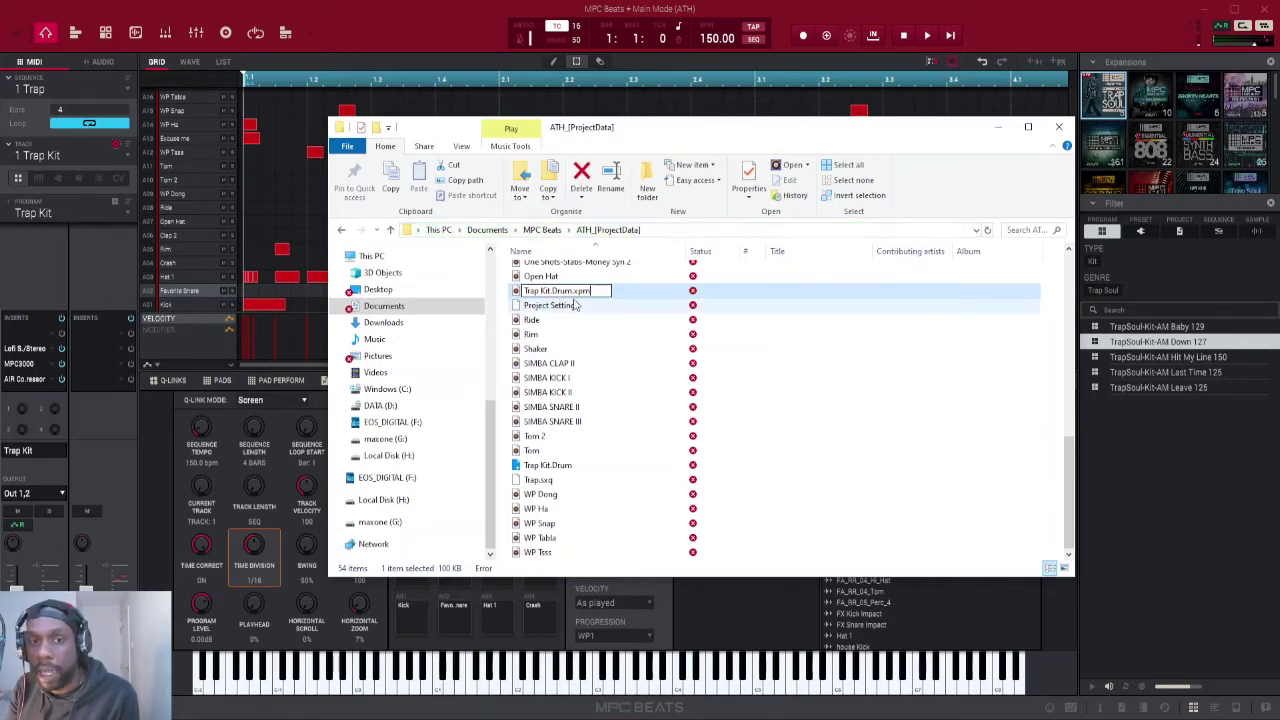
left_click(628, 293)
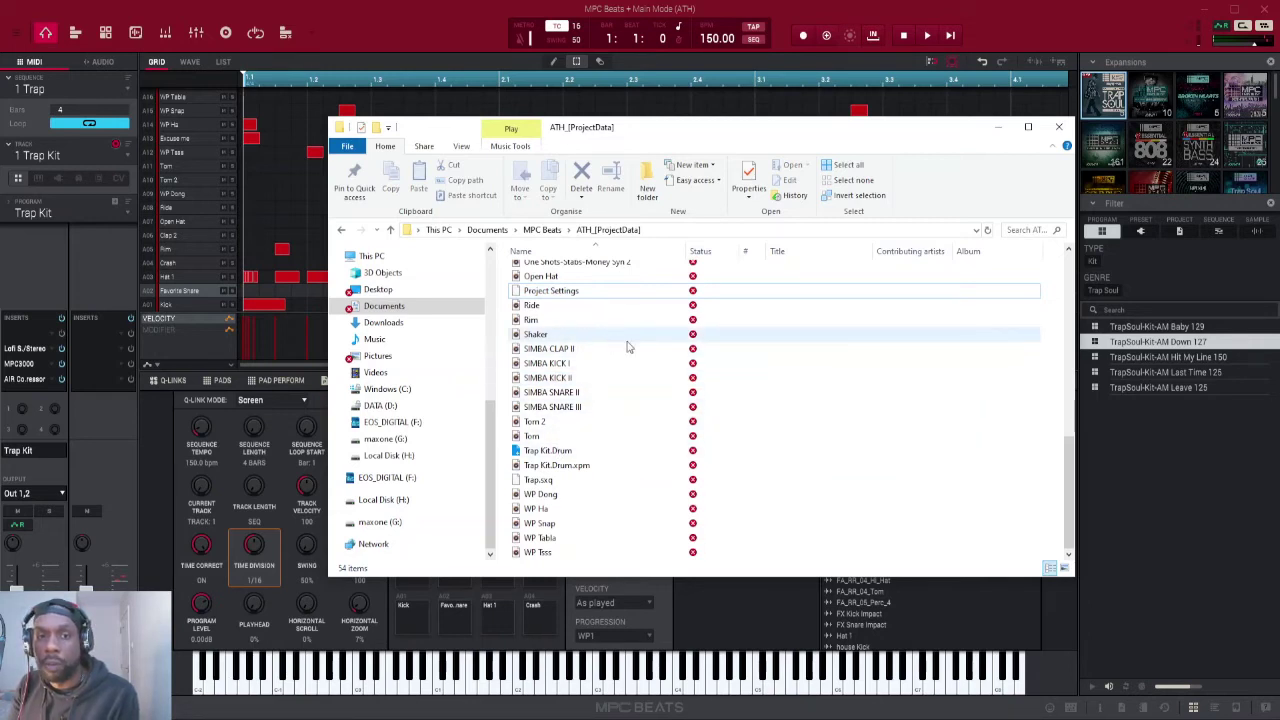
scroll(598, 322, "up", 1)
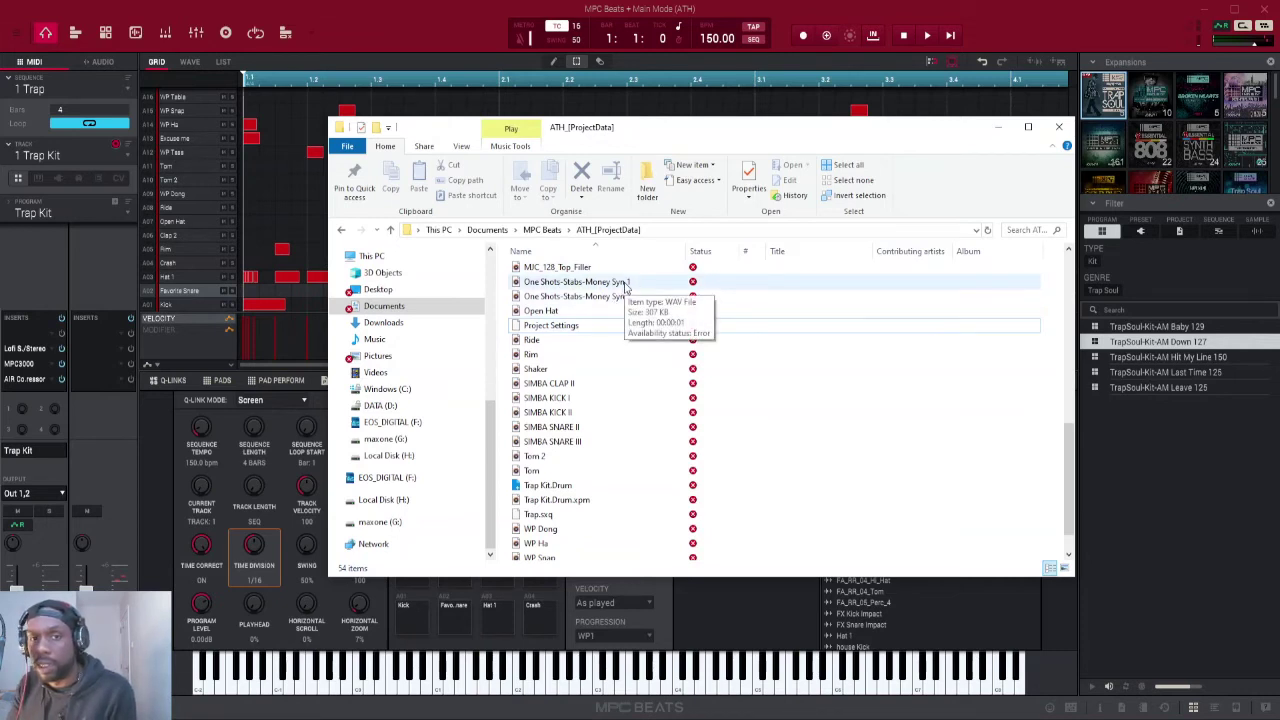
scroll(660, 455, "down", 1)
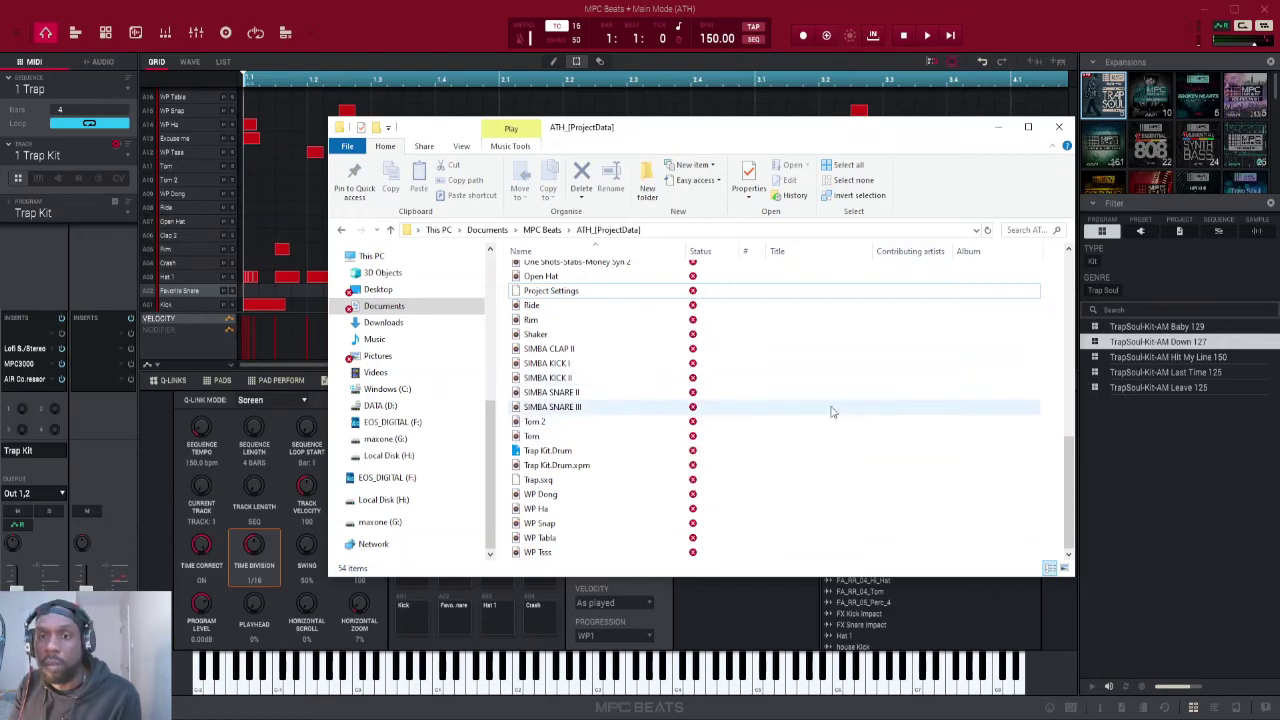
Add a new folder in ATH_[ProjectData] and name it [previews]
right_click(815, 377)
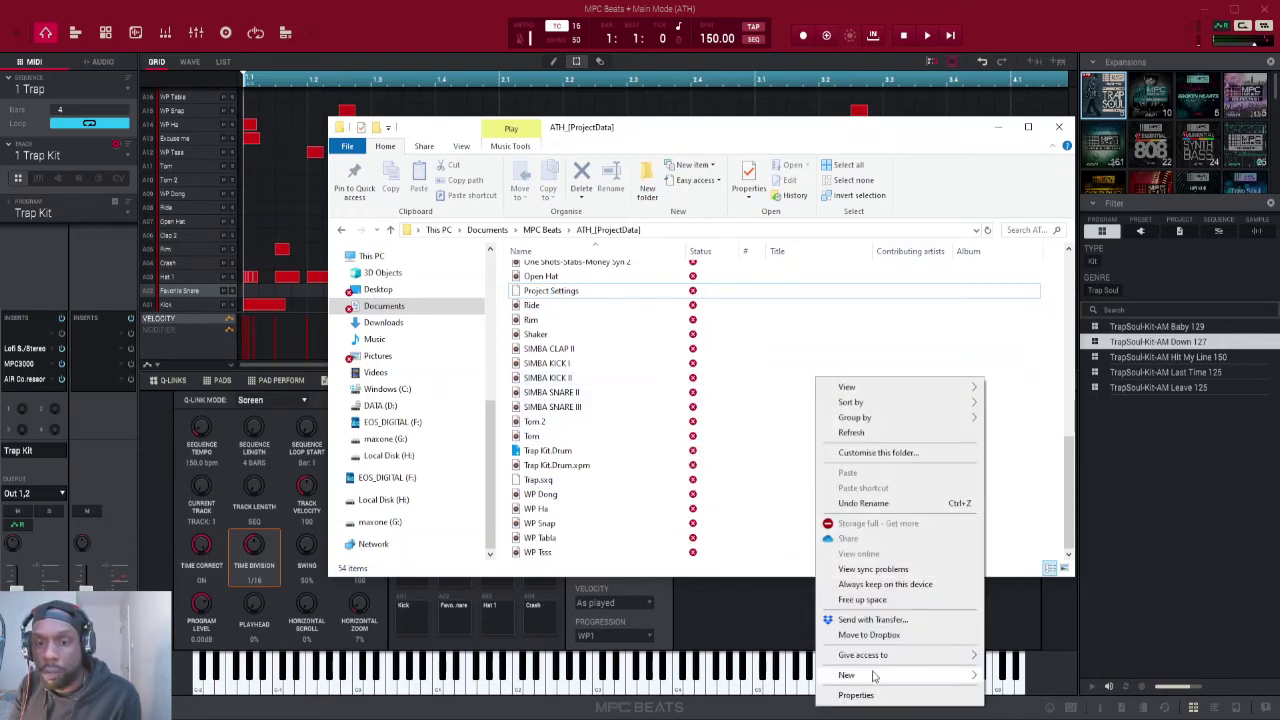
mouse_move(873, 675)
left_click(1015, 487)
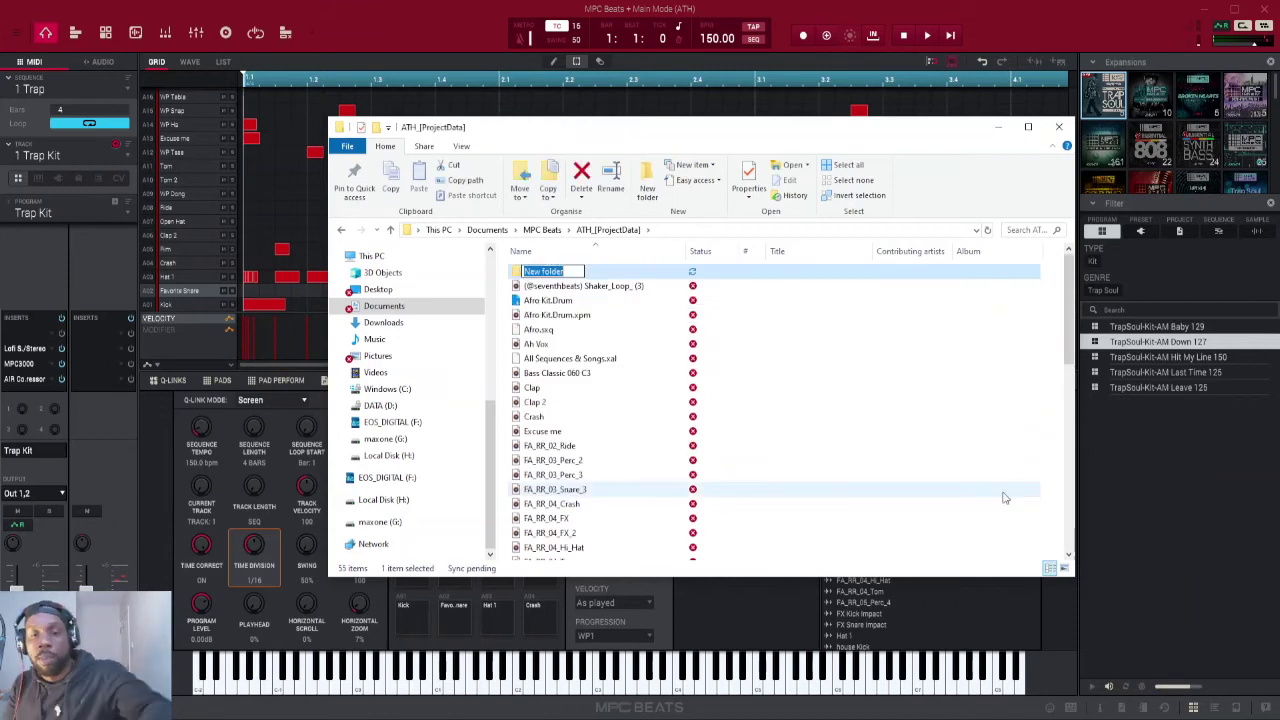
type("[")
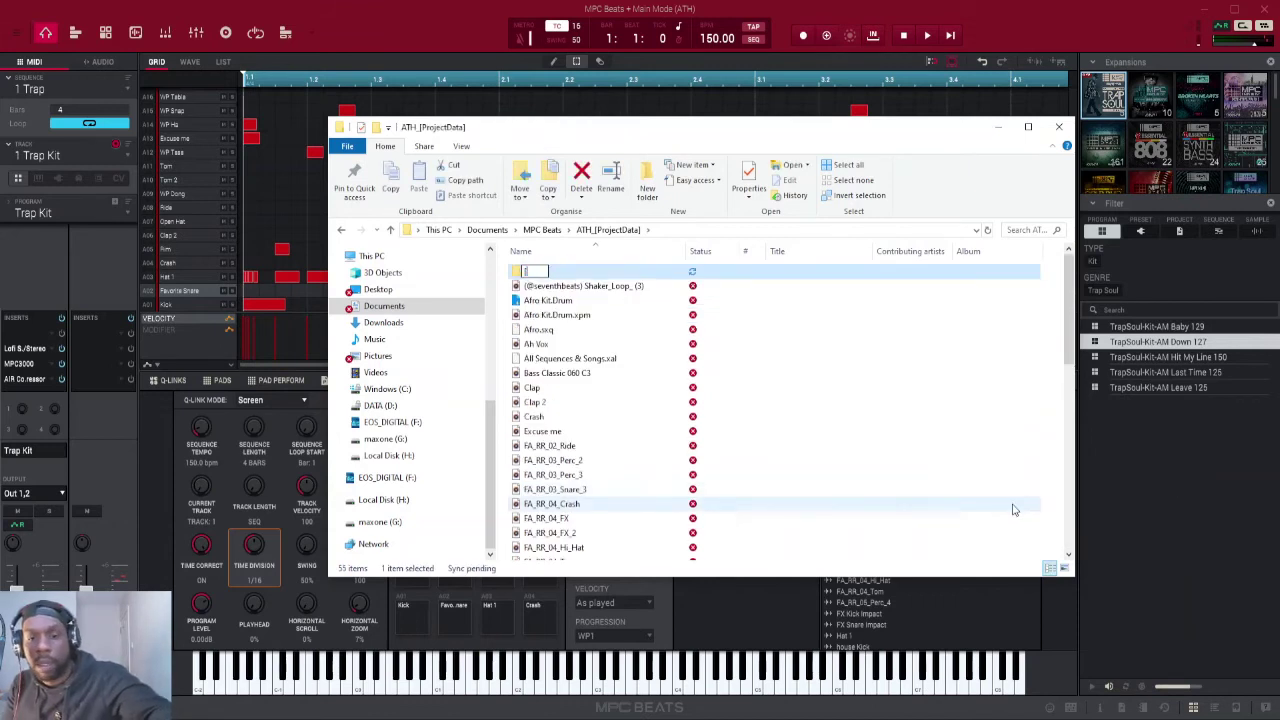
type("pr")
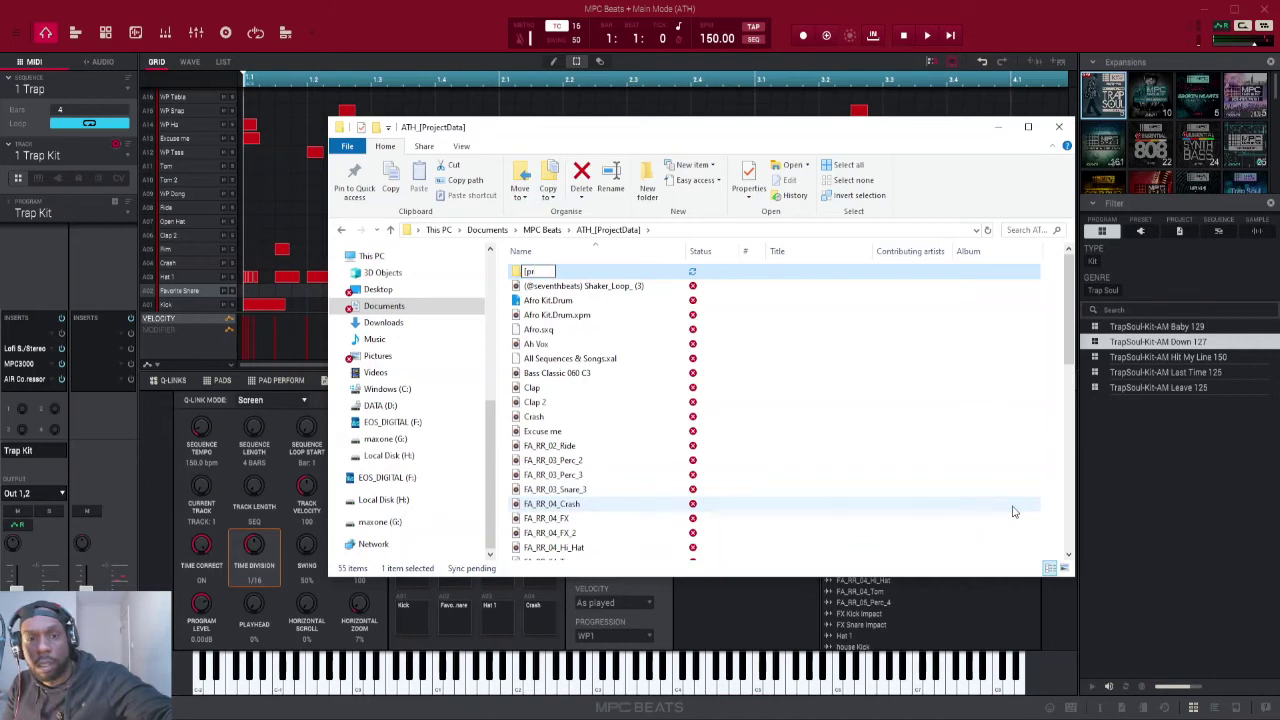
type("eviews]")
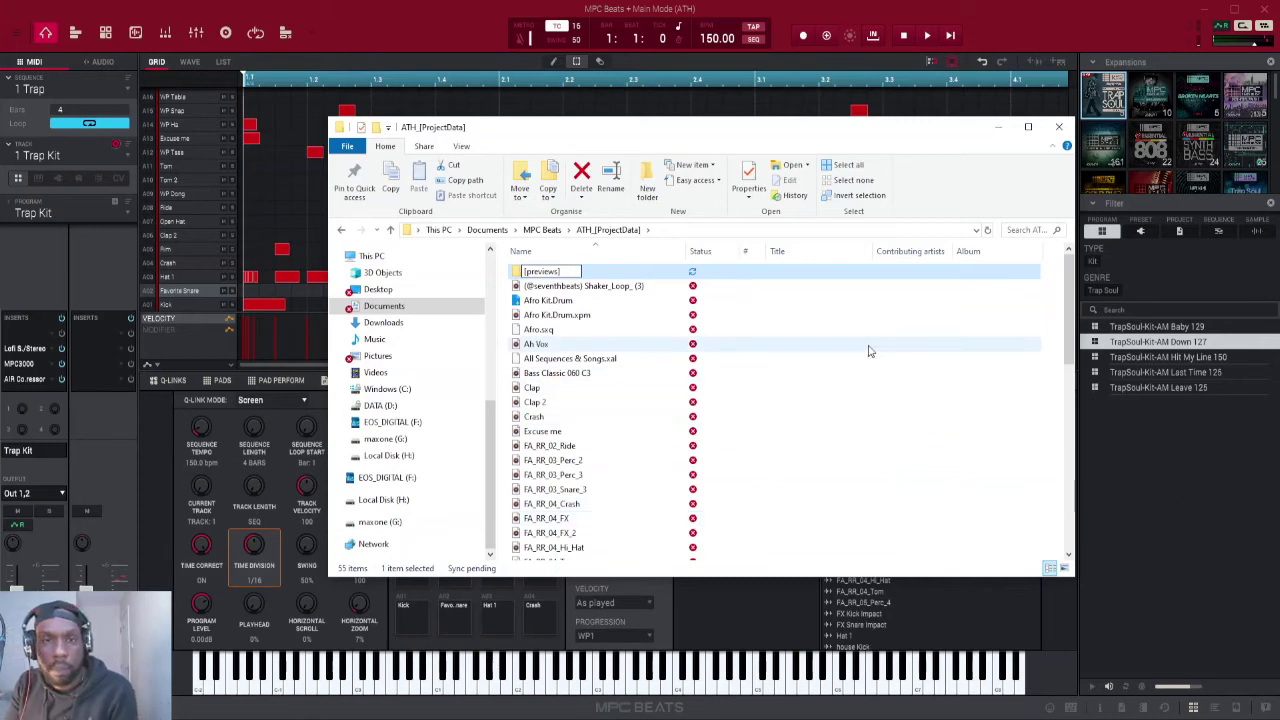
left_click(838, 343)
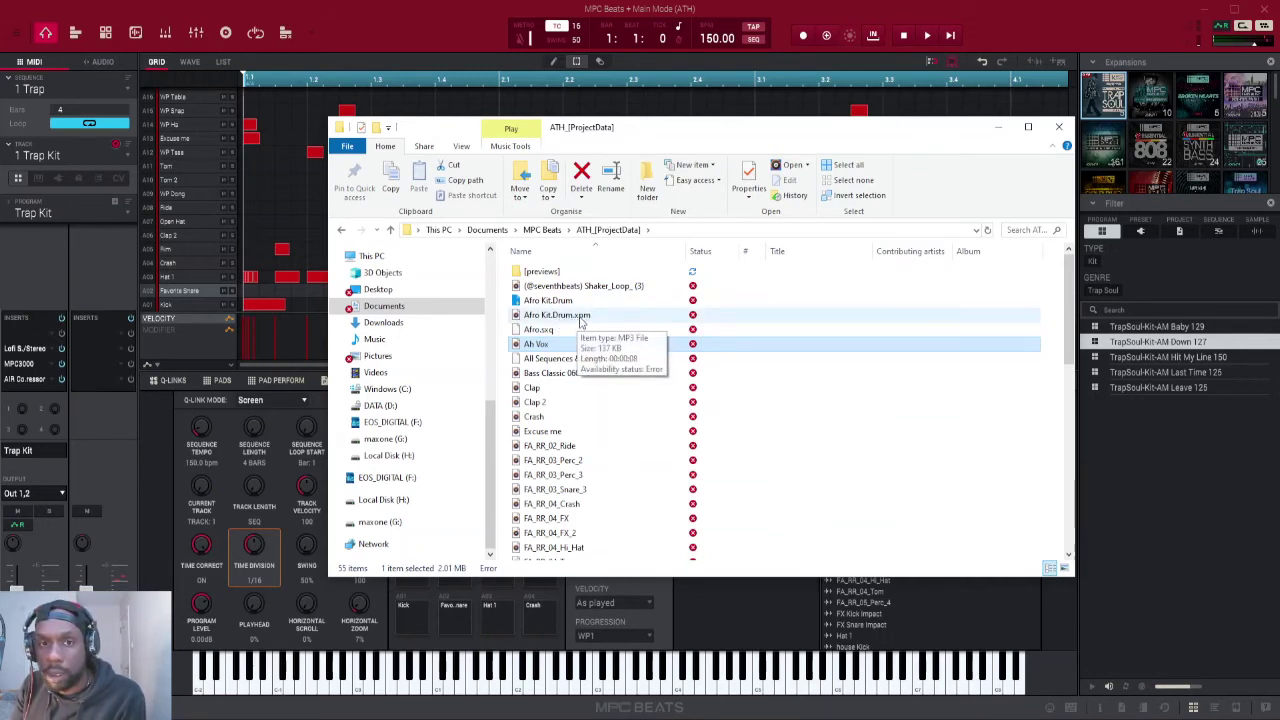
Move Afro Kit.Drum.xpm, House Kit.Drum.xpm and Trap Kit.Drum.xpm into [previews]
left_click_drag(581, 318, 560, 273)
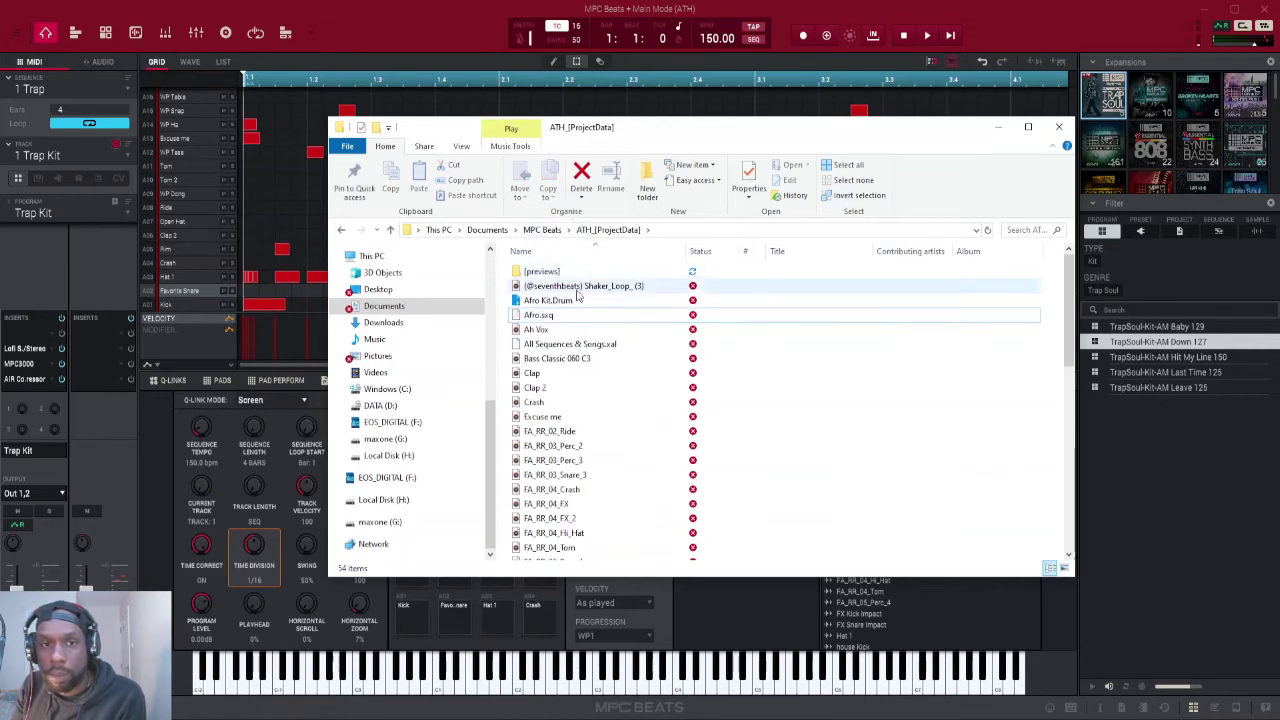
scroll(600, 360, "down", 4)
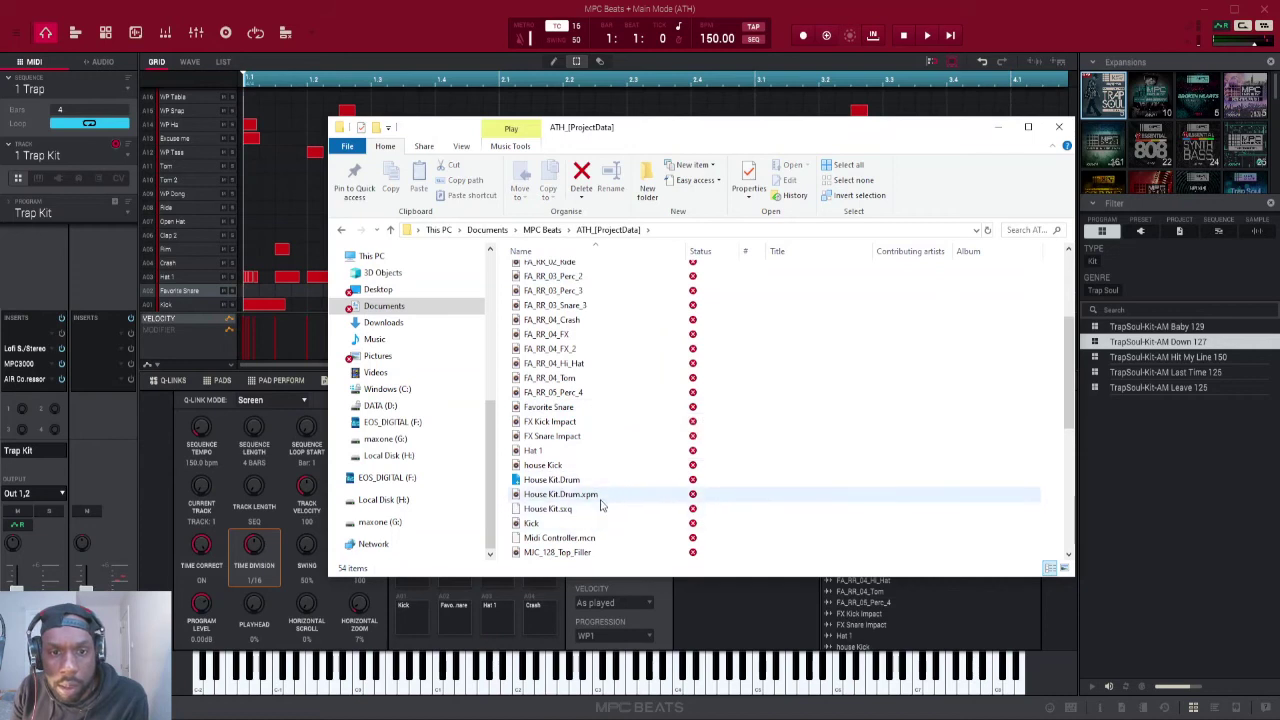
left_click(600, 499)
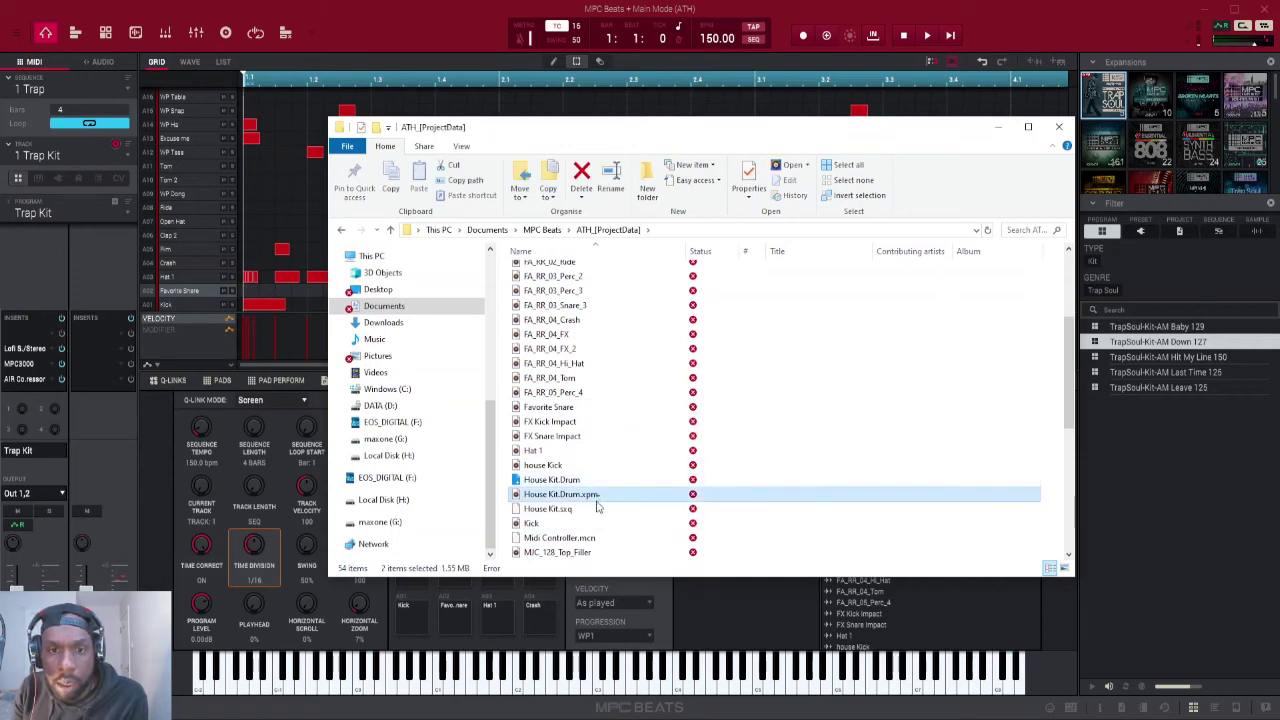
left_click_drag(590, 497, 598, 272)
scroll(620, 380, "down", 11)
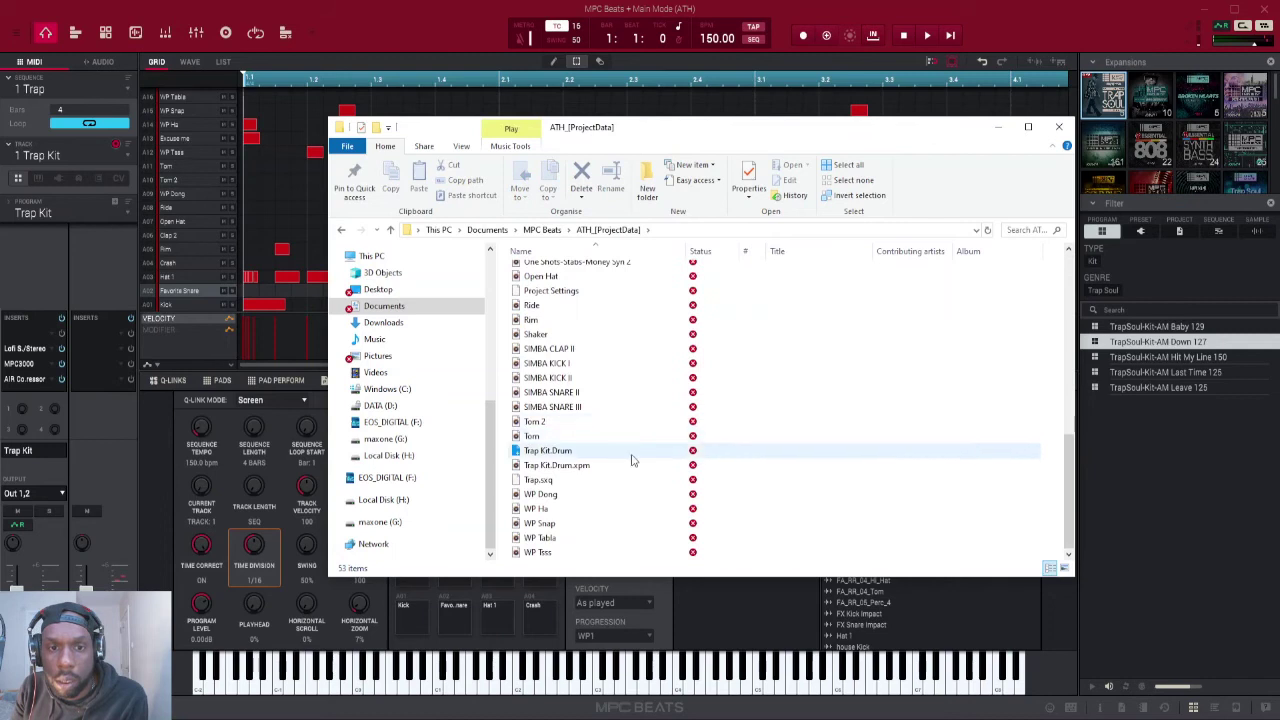
left_click_drag(592, 466, 576, 272)
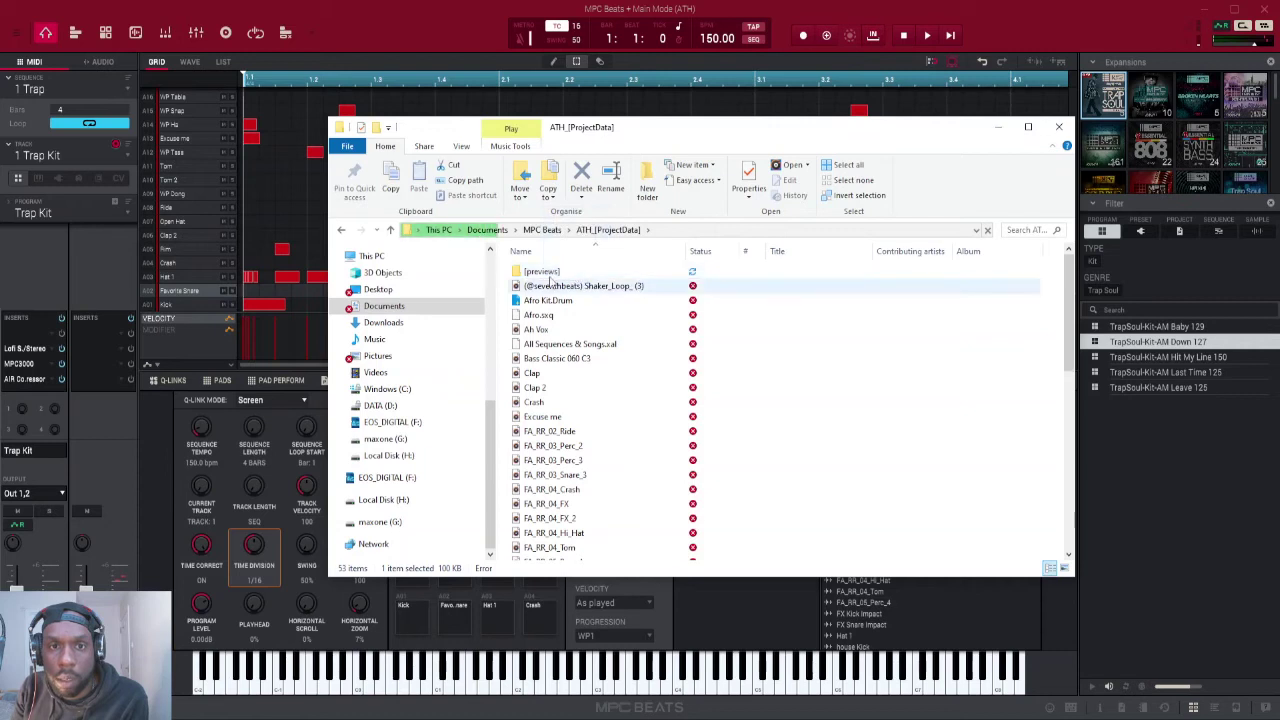
Check the three preview files inside [previews], then return to ATH_[ProjectData]
double_click(548, 272)
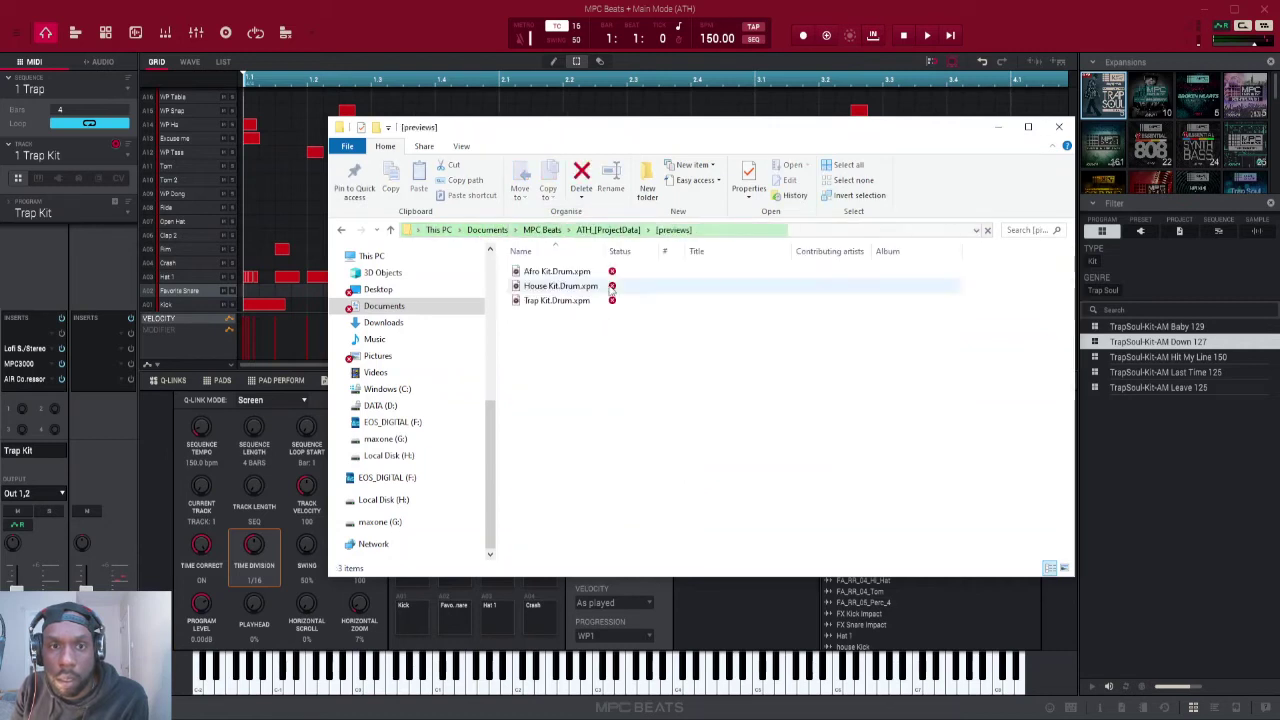
left_click(342, 231)
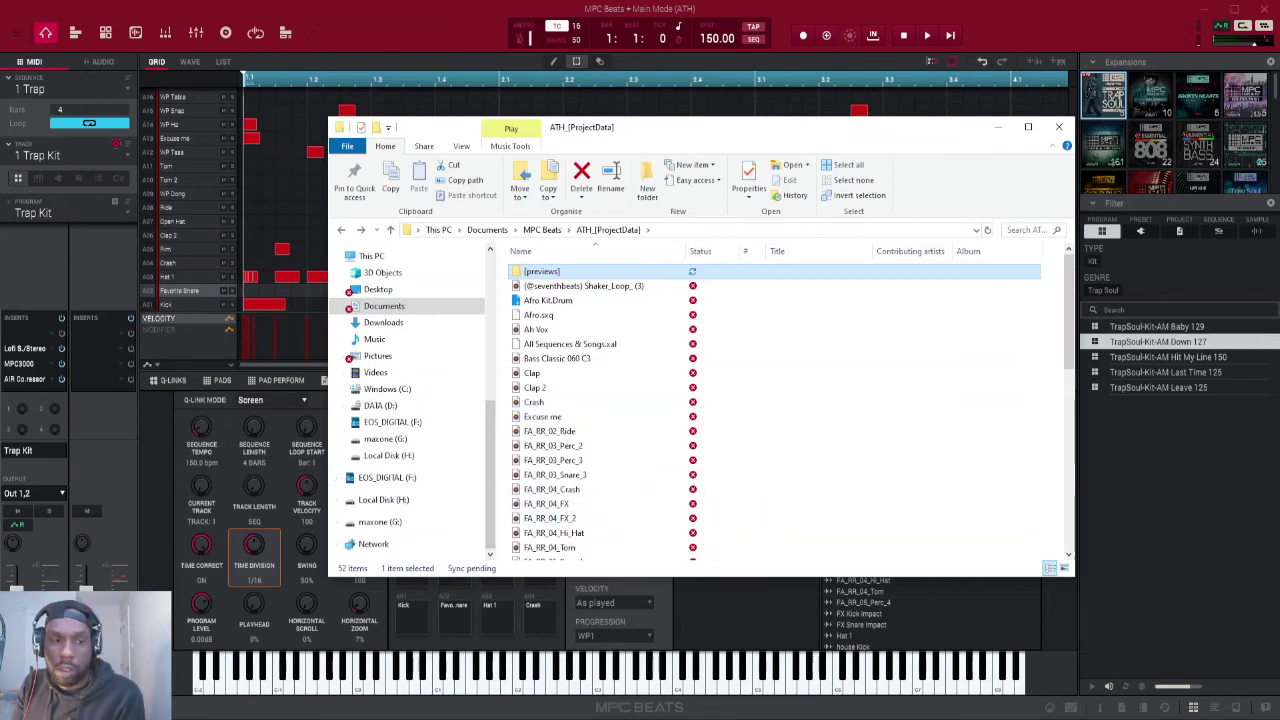
key("super")
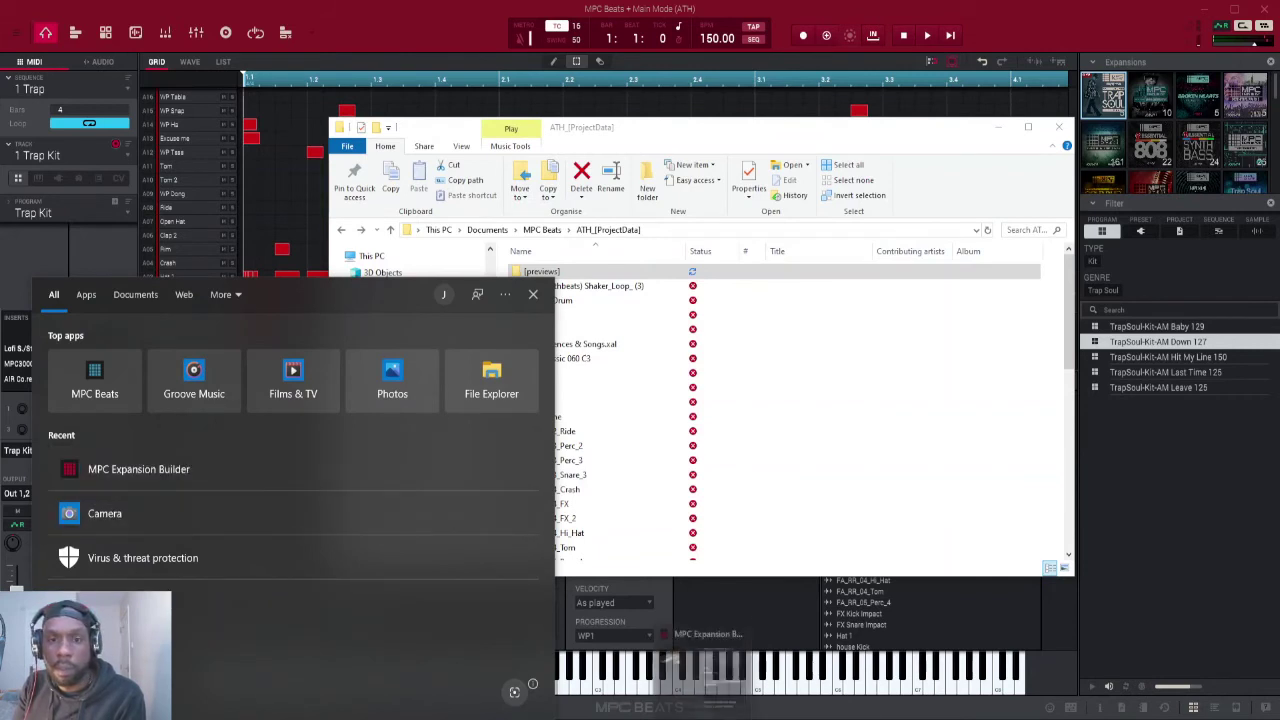
Choose the ATH_[ProjectData] folder as the expansion's content directory
left_click(815, 534)
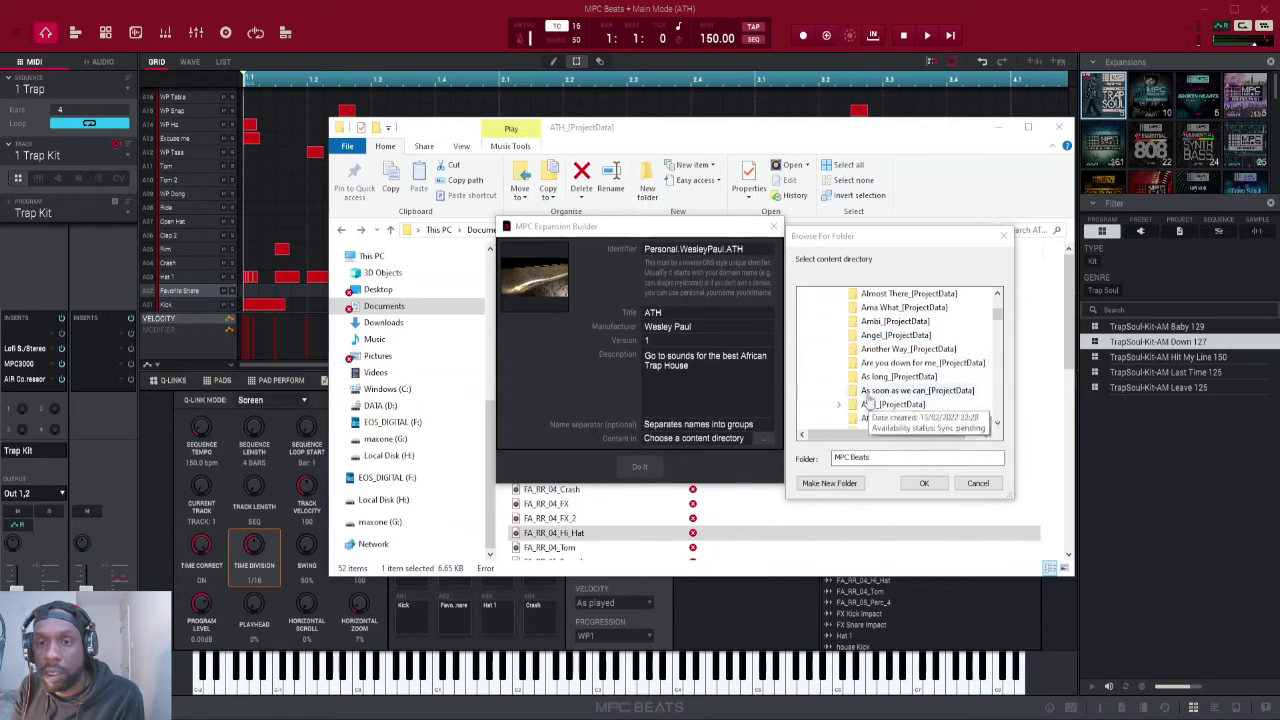
left_click(873, 409)
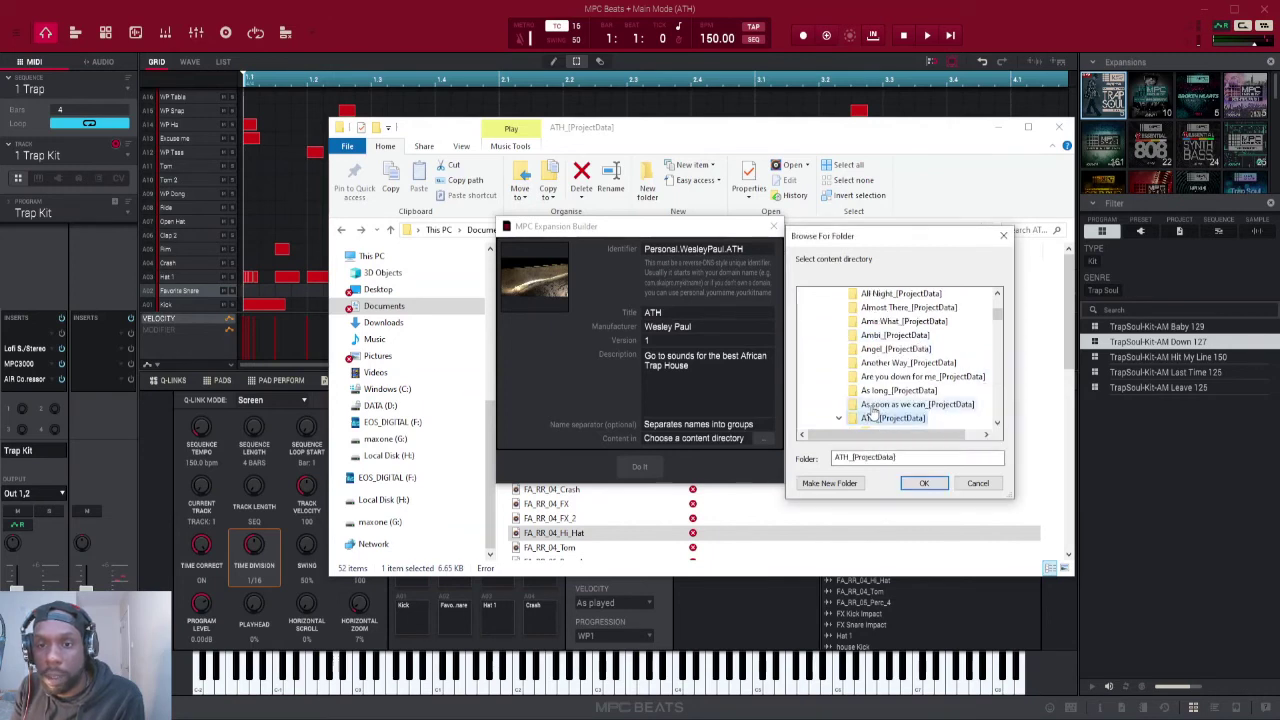
Build the expansion and save it as ATH.xpn on Local Disk (H:)
left_click(925, 483)
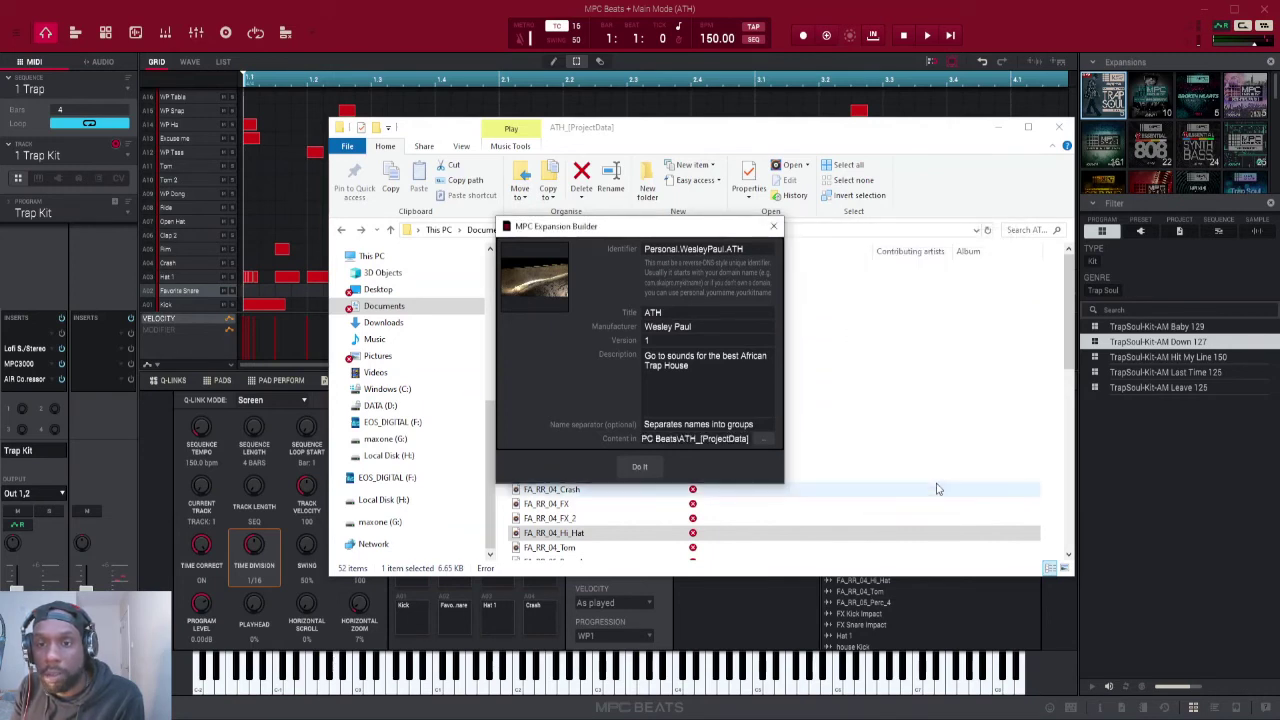
left_click(641, 467)
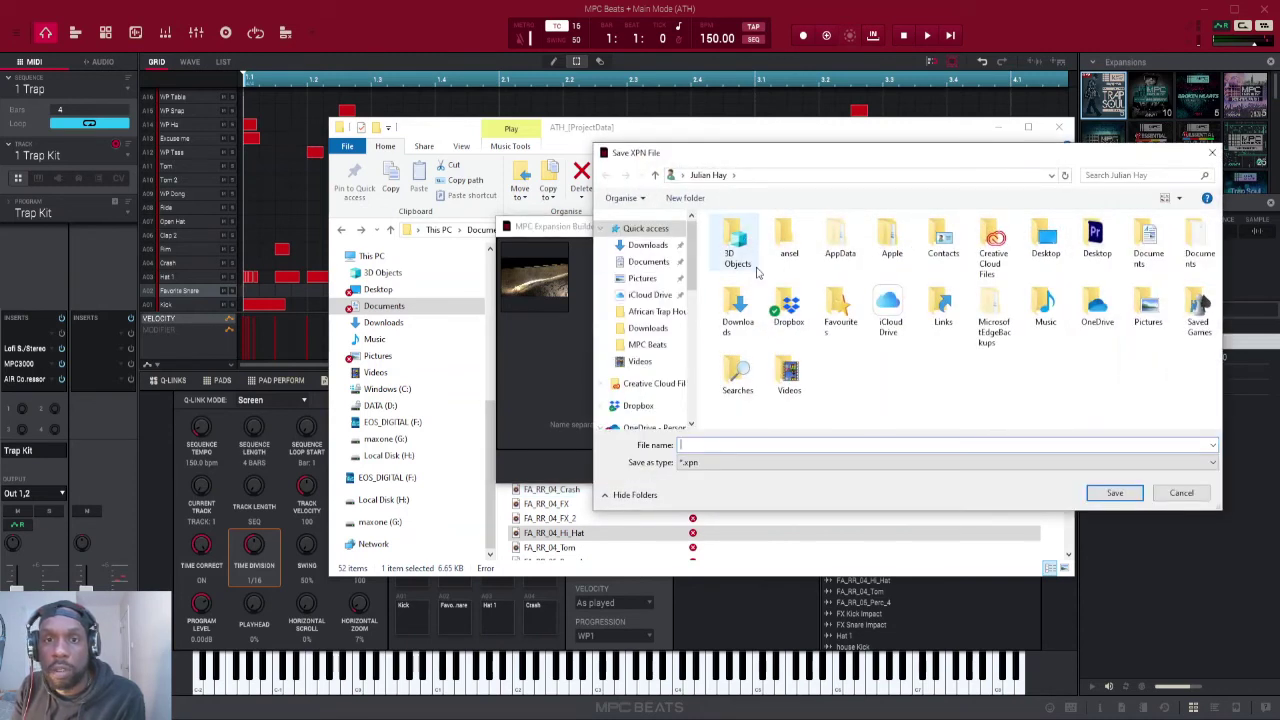
scroll(650, 320, "down", 2)
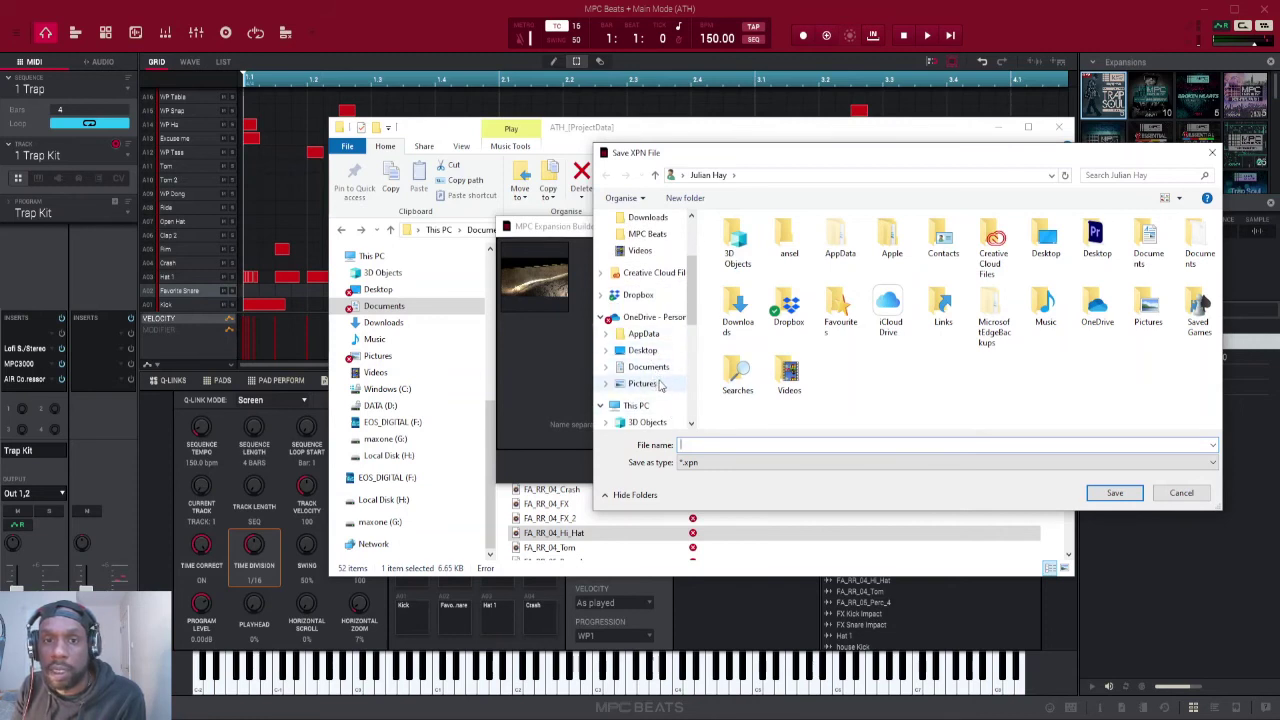
scroll(650, 333, "down", 2)
scroll(650, 340, "down", 3)
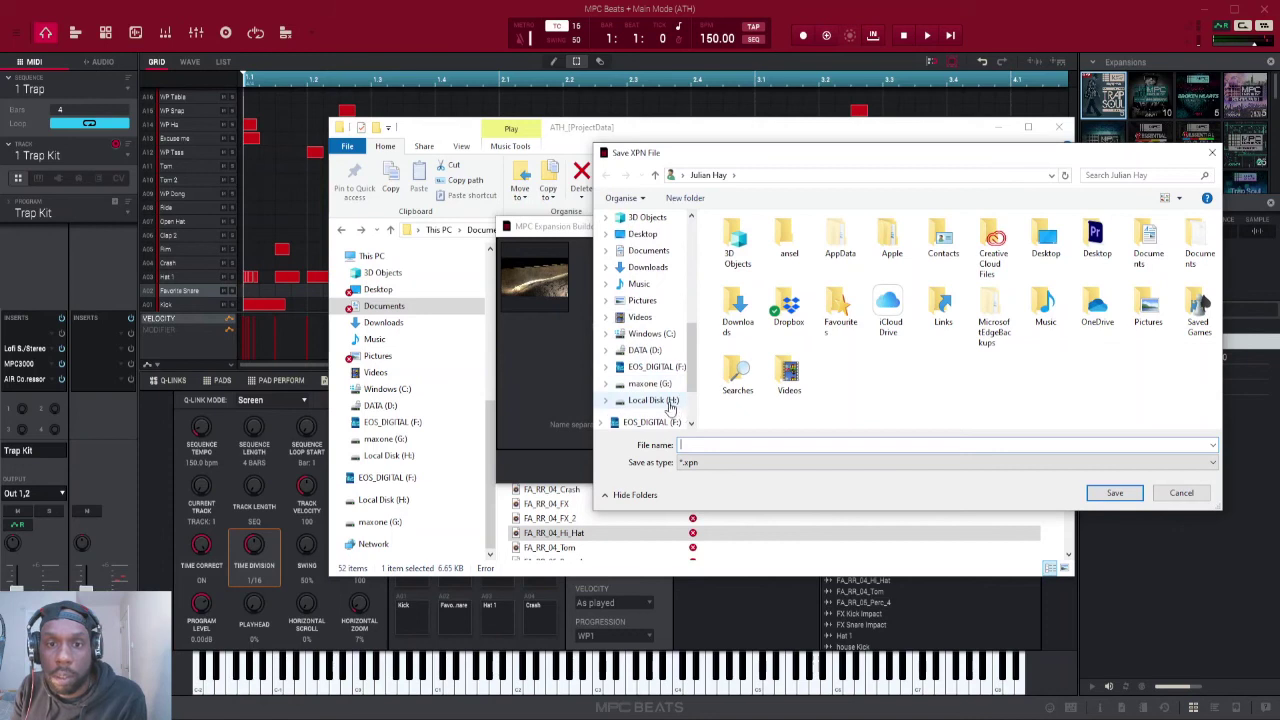
left_click(670, 405)
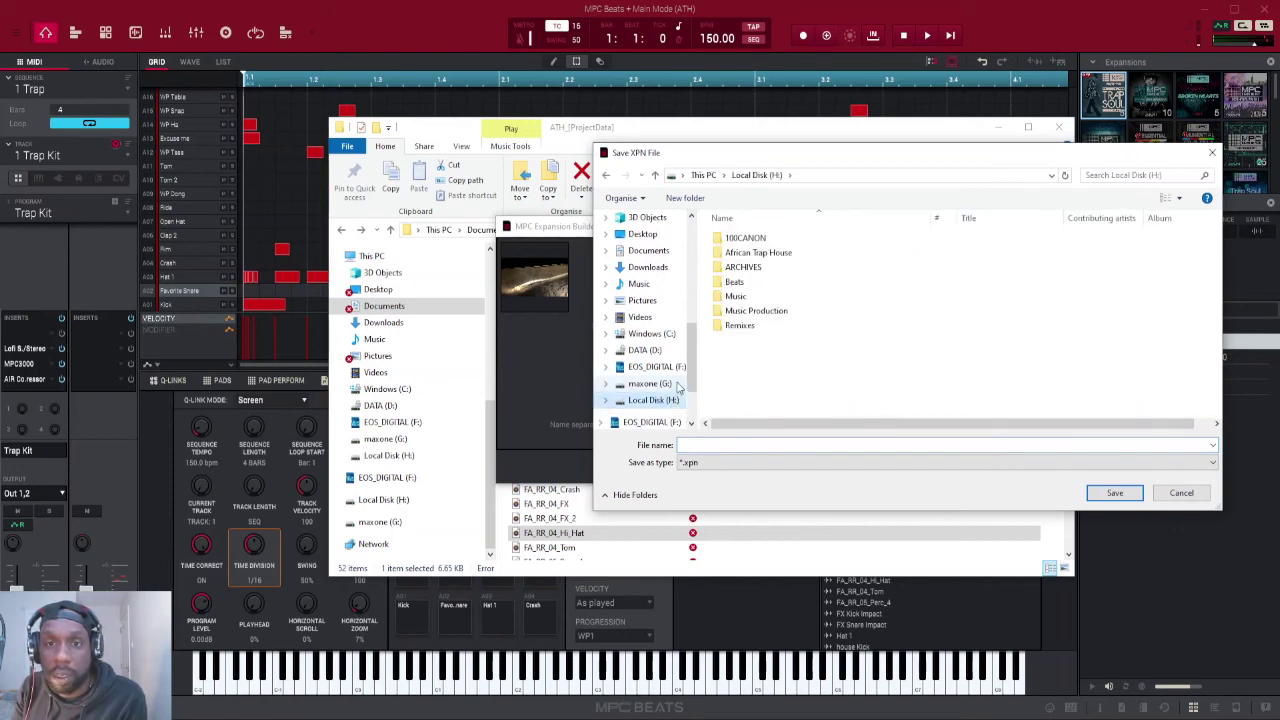
left_click(704, 445)
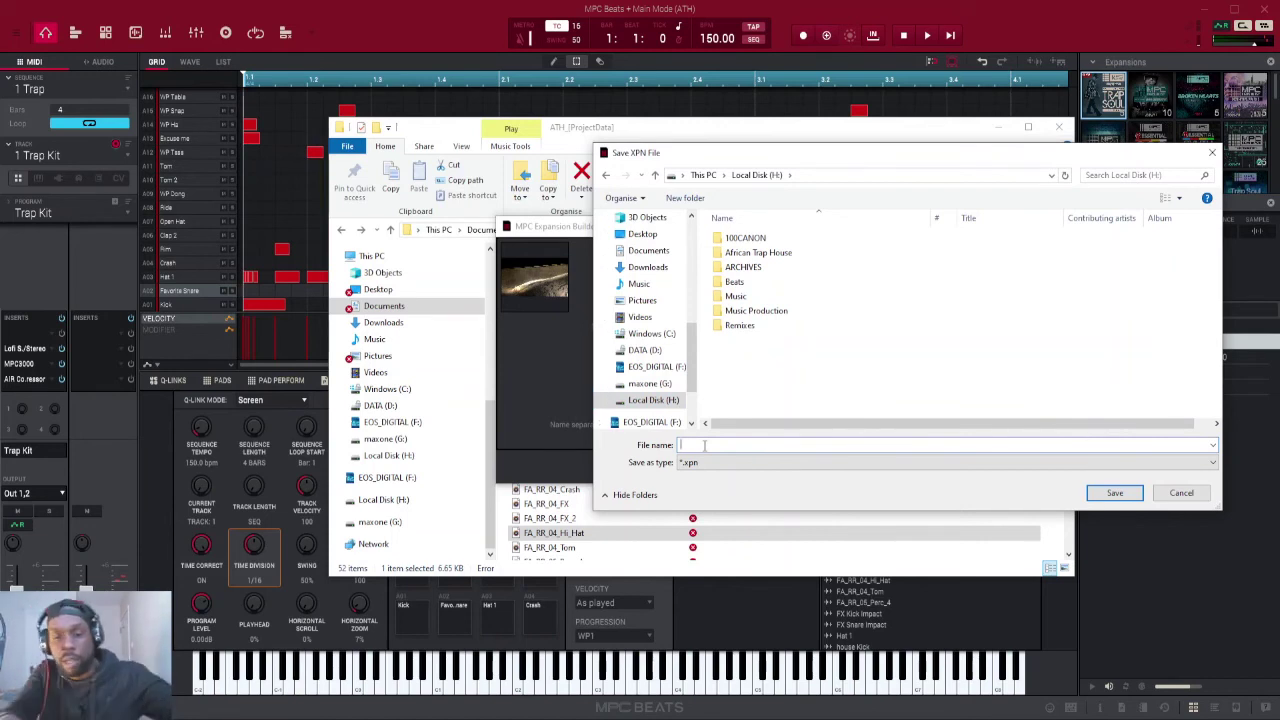
type("ATH")
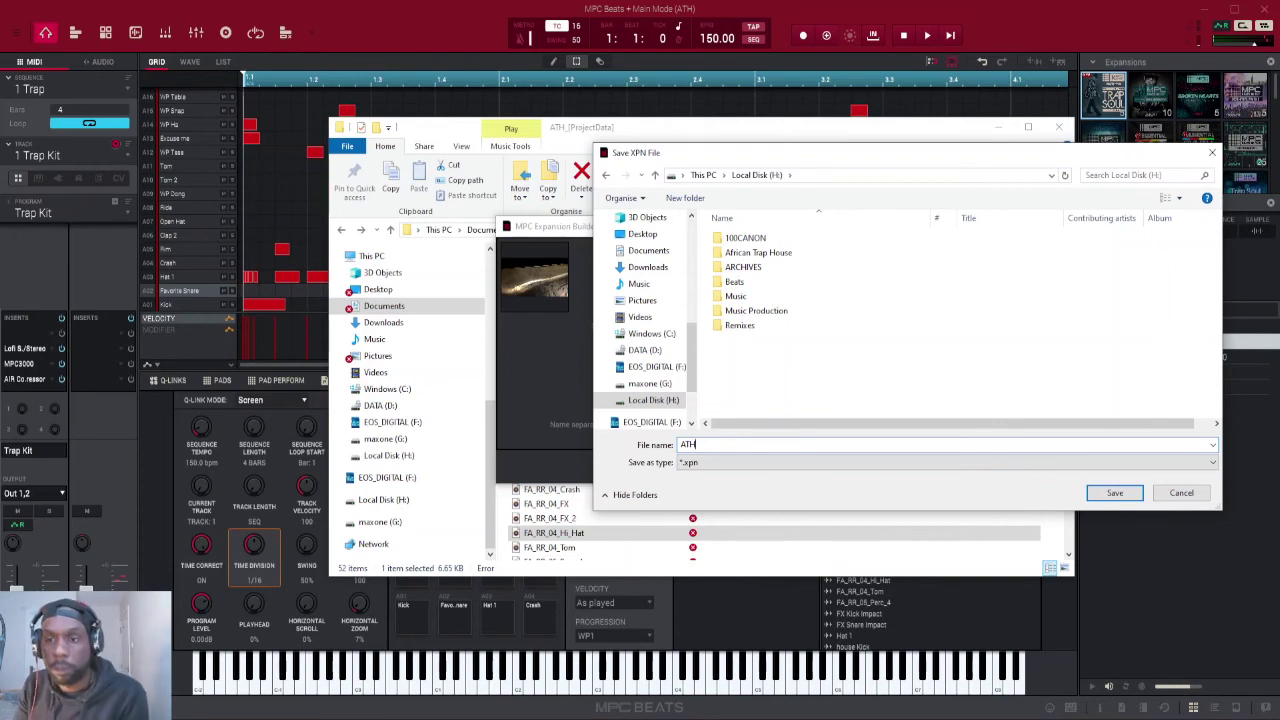
left_click(1125, 496)
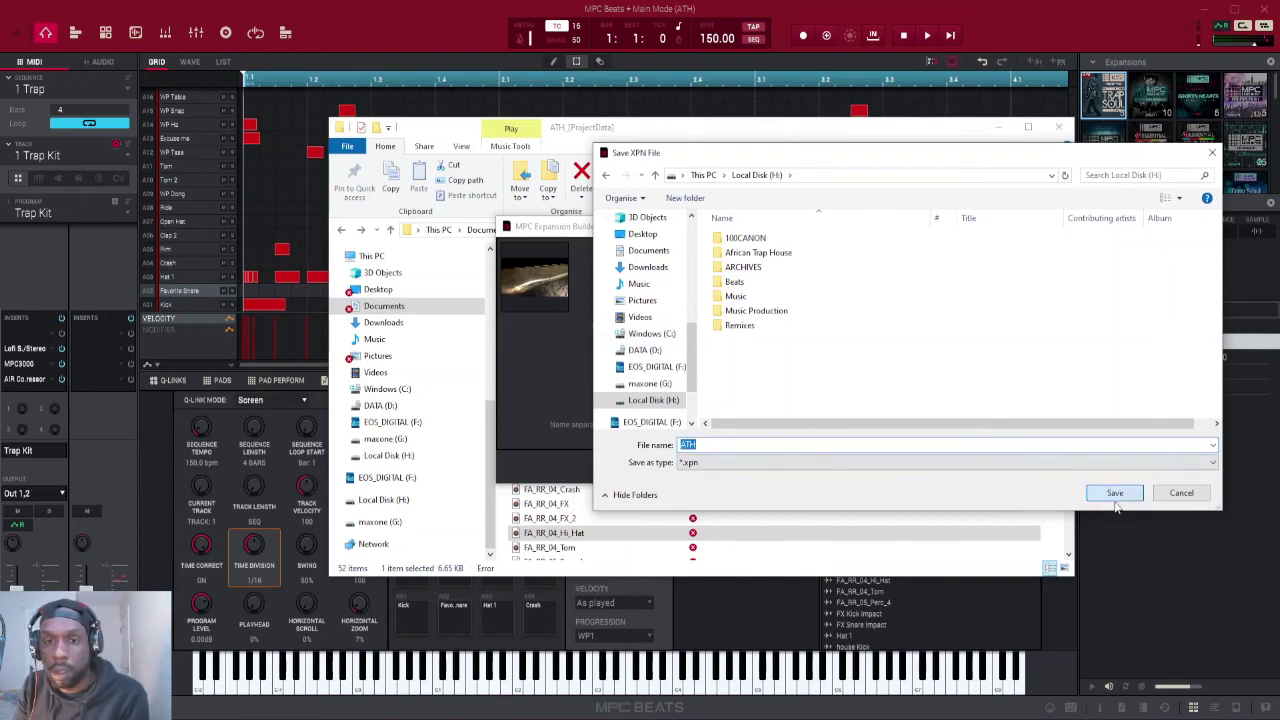
left_click(1108, 495)
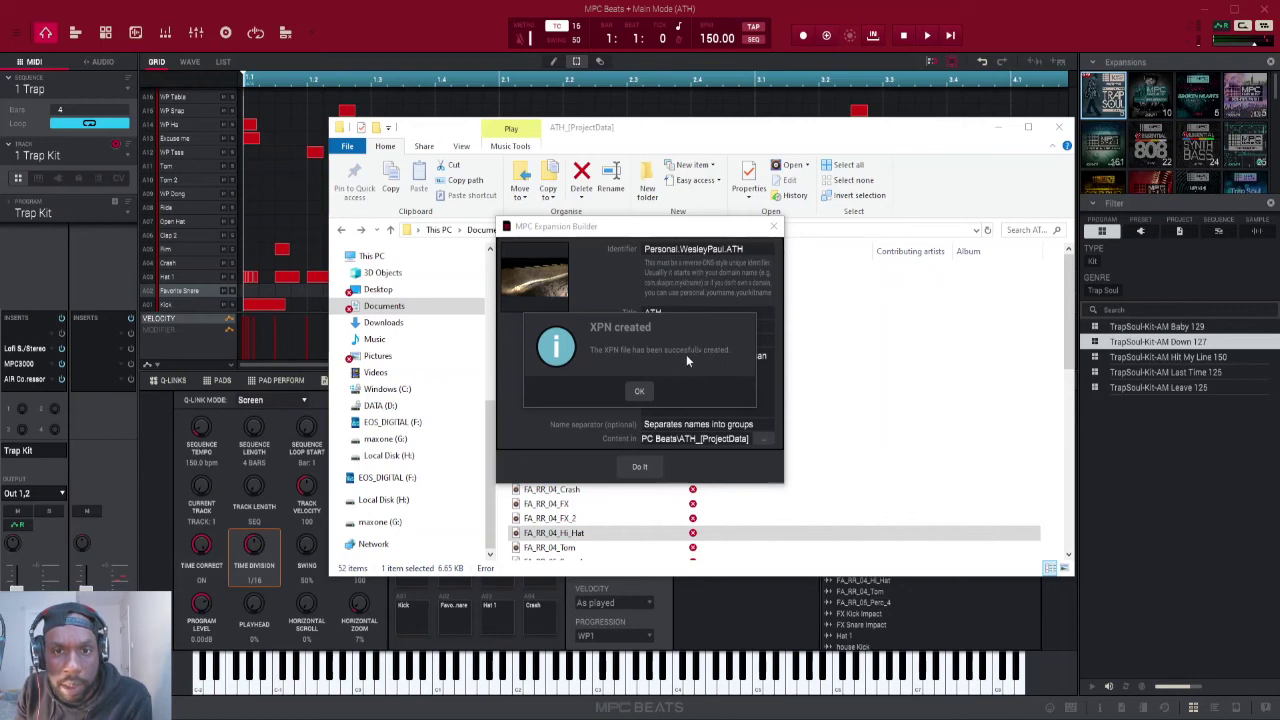
Close Expansion Builder and drag the ATH .xpn file from Local Disk (H:) onto MPC Beats
left_click(641, 389)
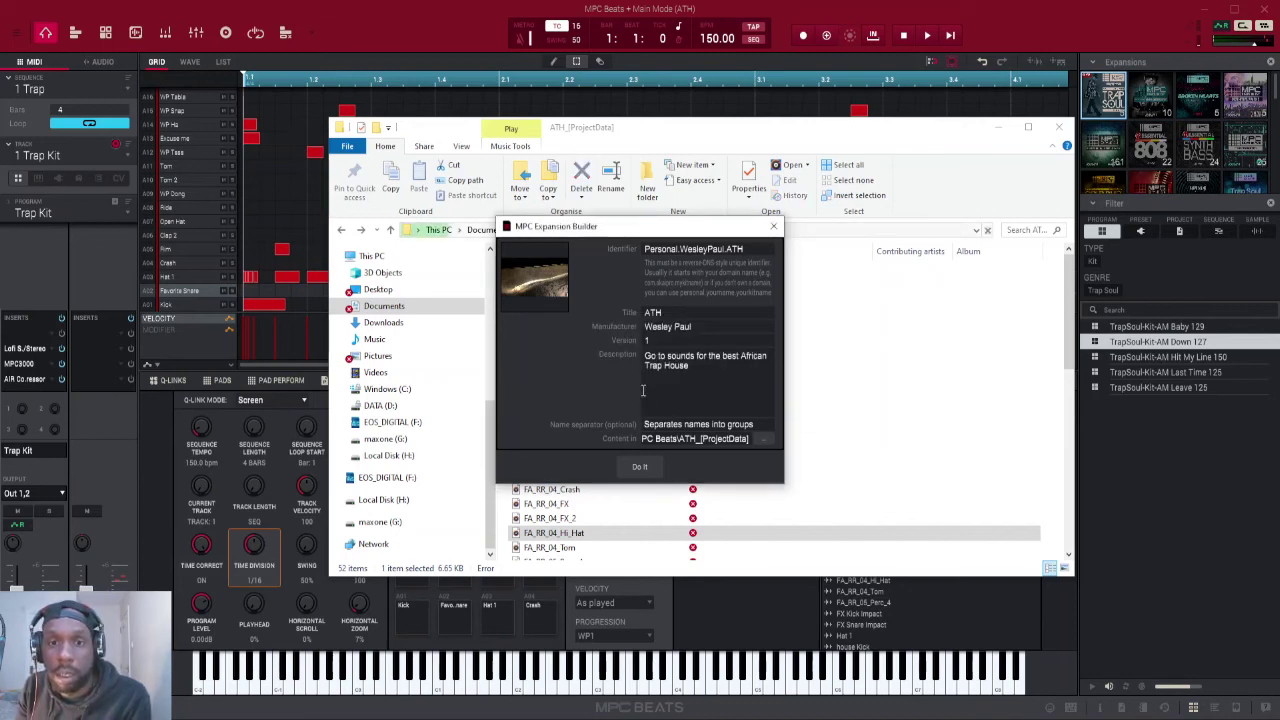
left_click(774, 228)
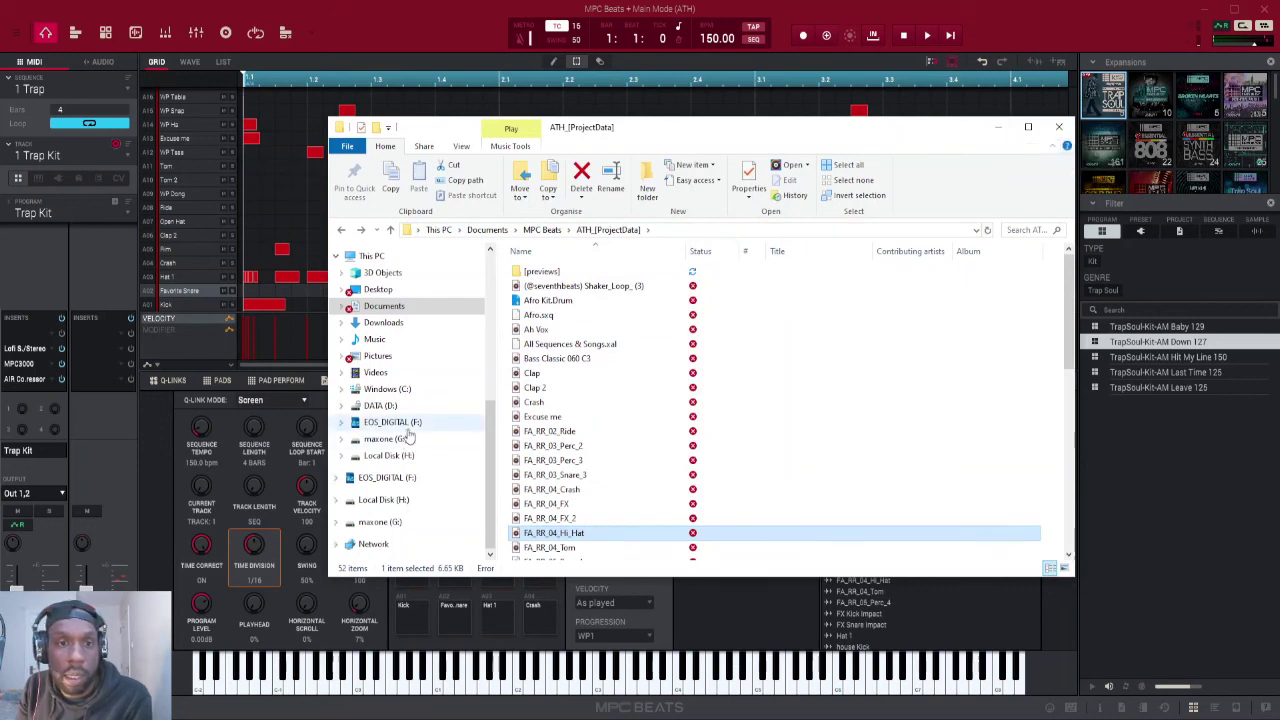
left_click(441, 456)
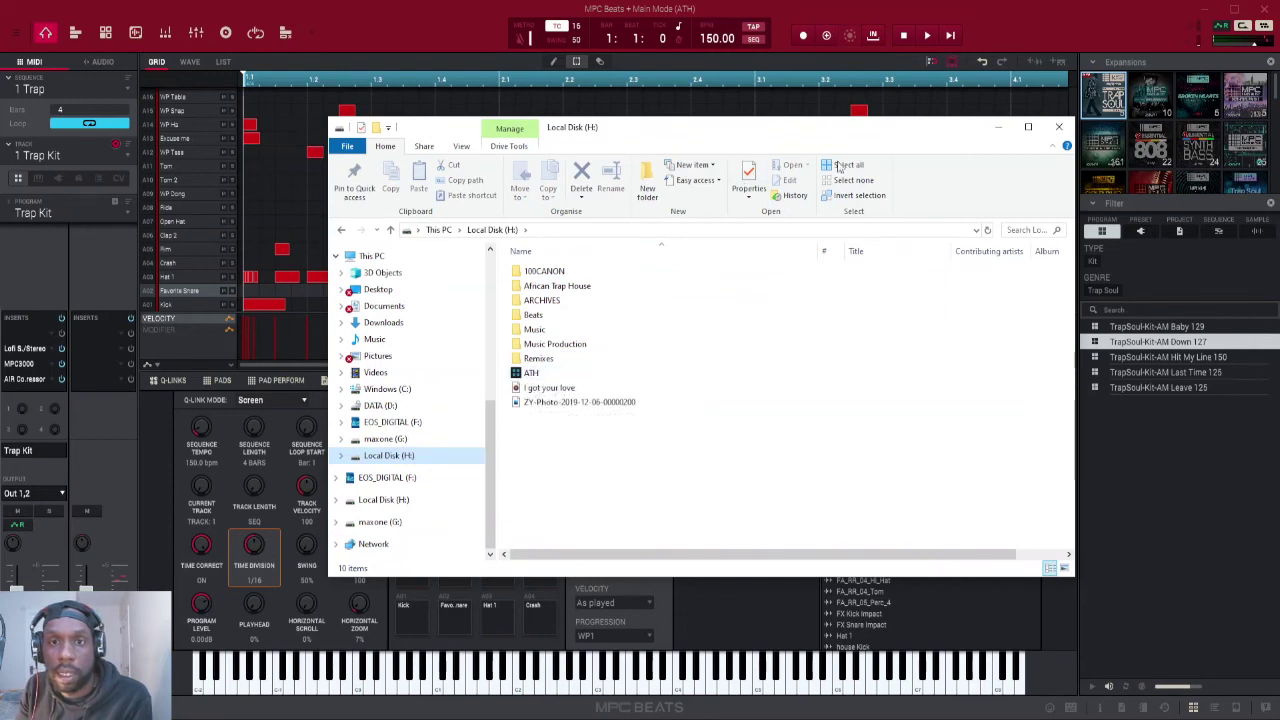
left_click_drag(775, 133, 1180, 121)
left_click_drag(944, 362, 697, 305)
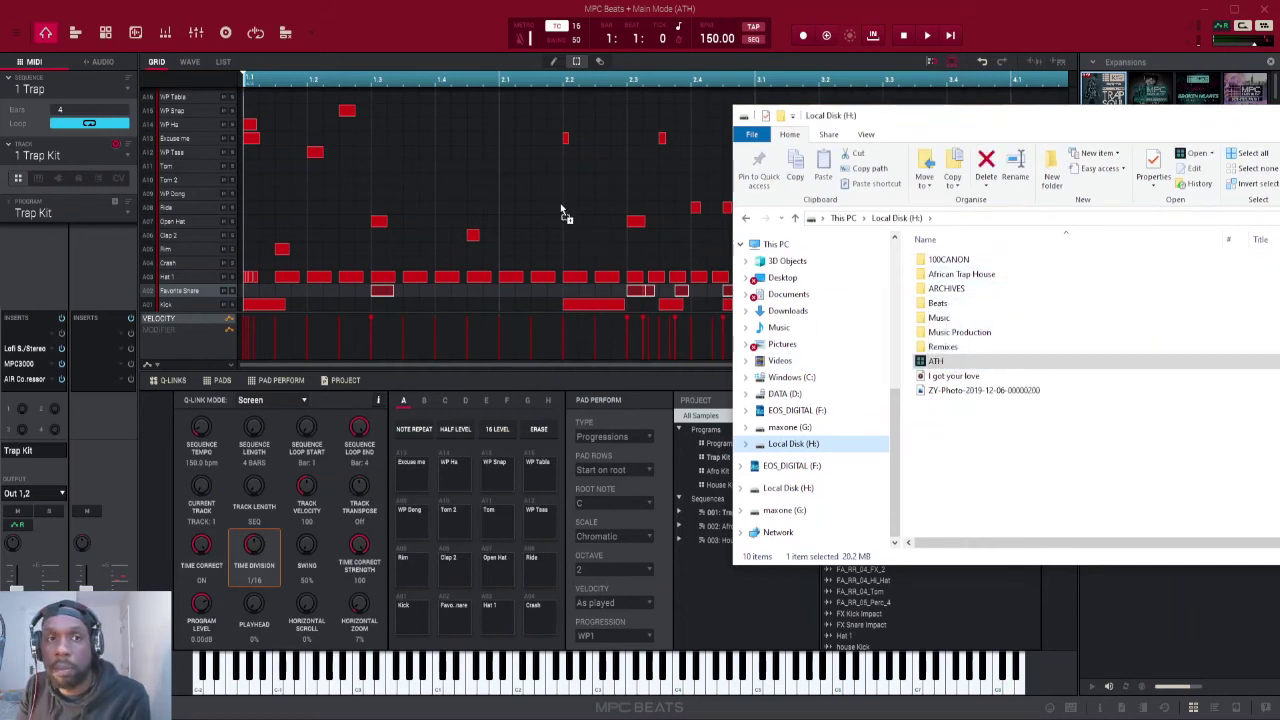
Import and install the ATH expansion pack, then find it in the Expansions panel
left_click_drag(561, 209, 561, 209)
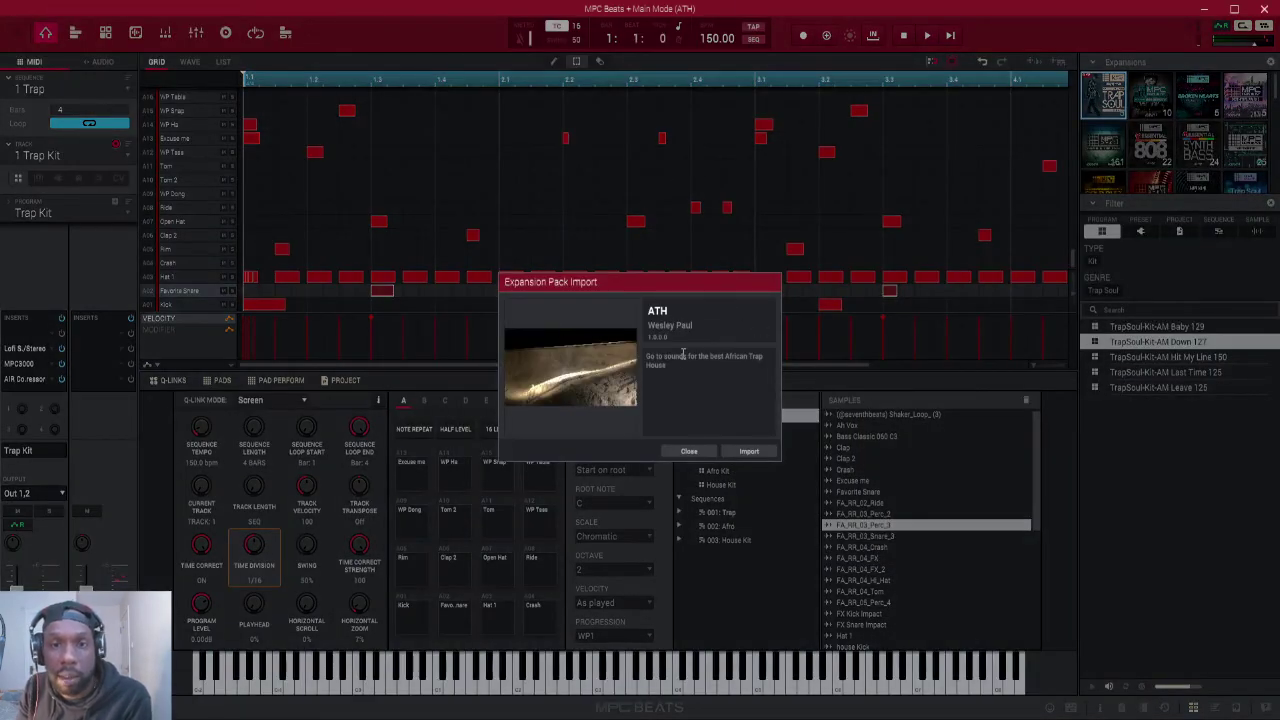
left_click(749, 452)
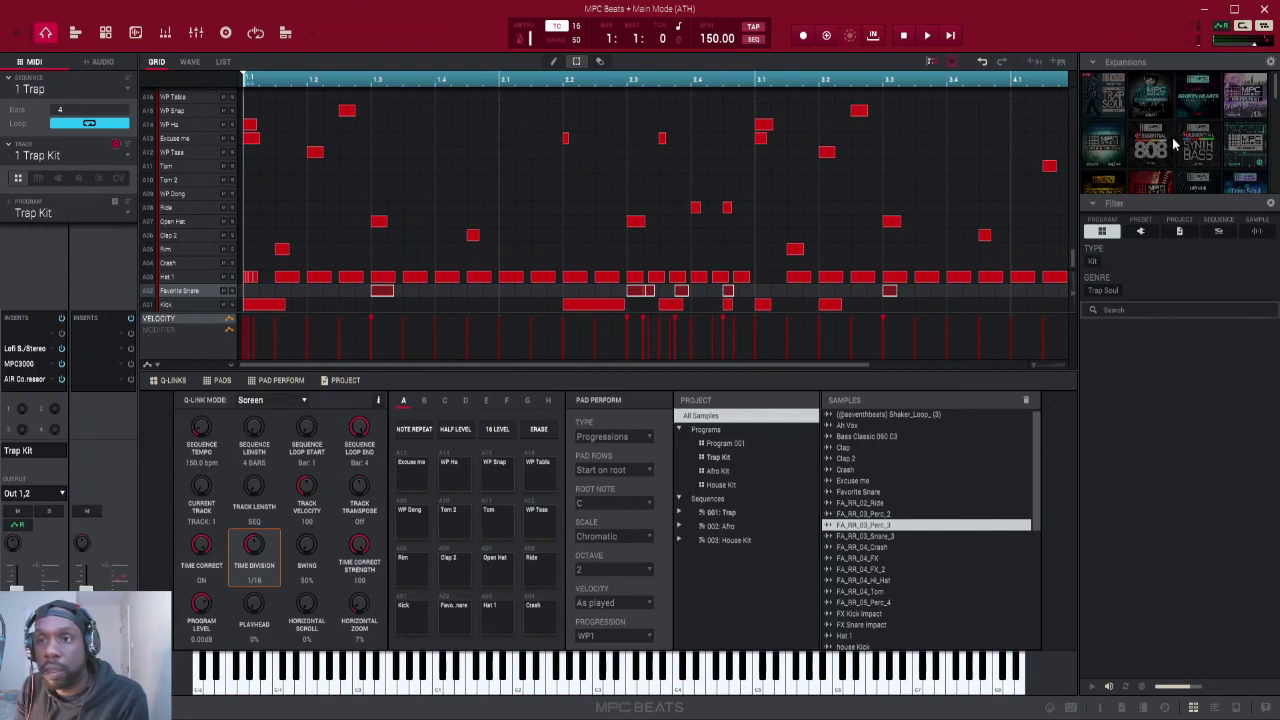
scroll(1176, 150, "down", 5)
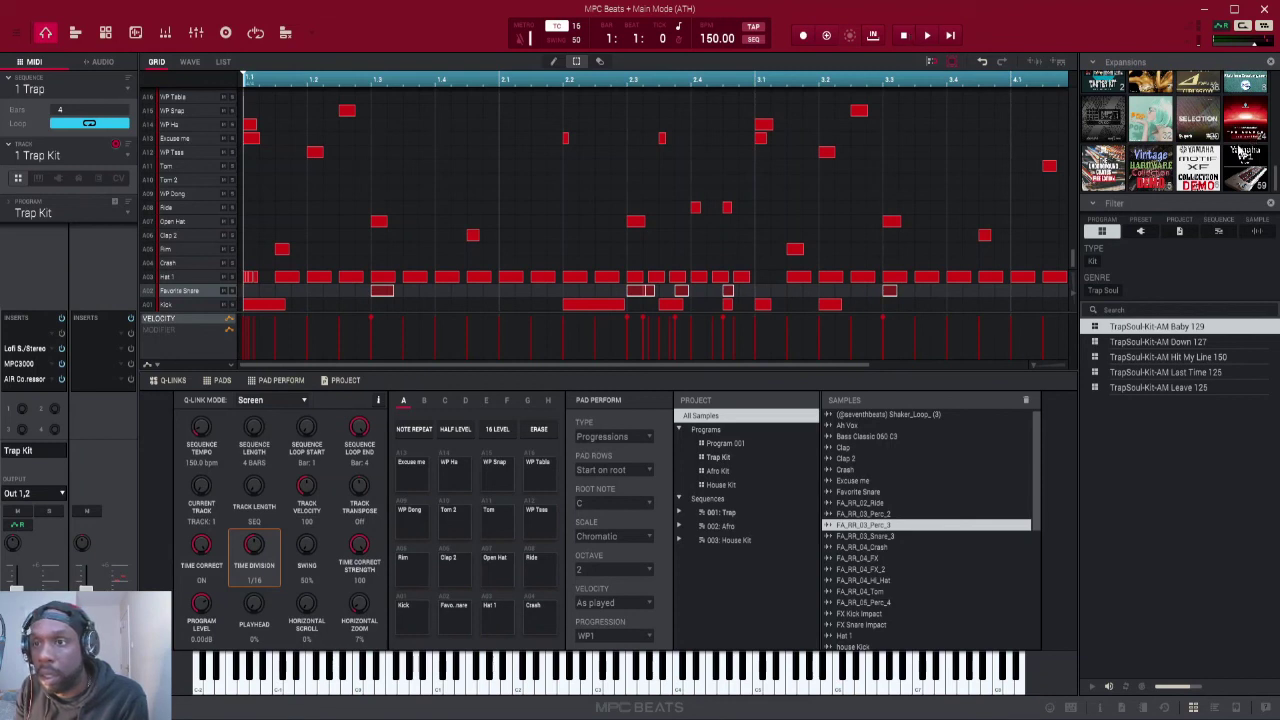
scroll(1250, 142, "up", 3)
scroll(1243, 150, "up", 2)
Open the ATH expansion and audition its House Kit, Afro Kit and Trap Kit programs
left_click(1210, 143)
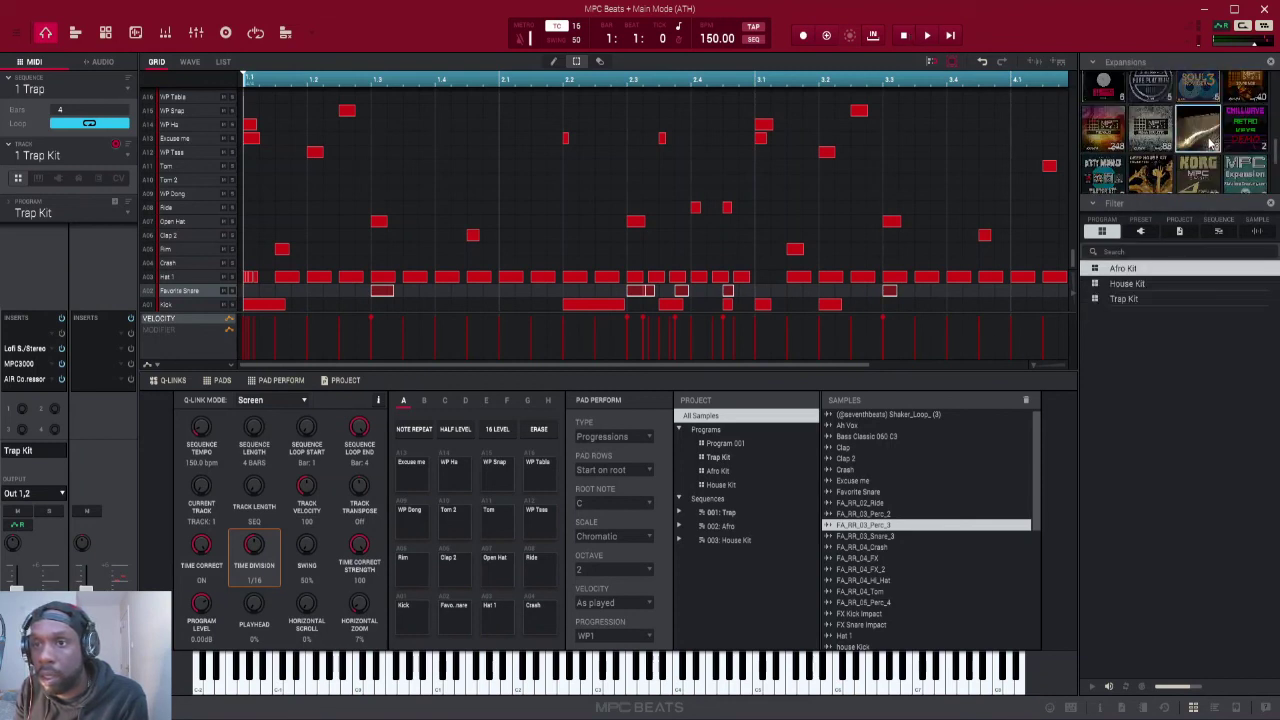
left_click(1133, 288)
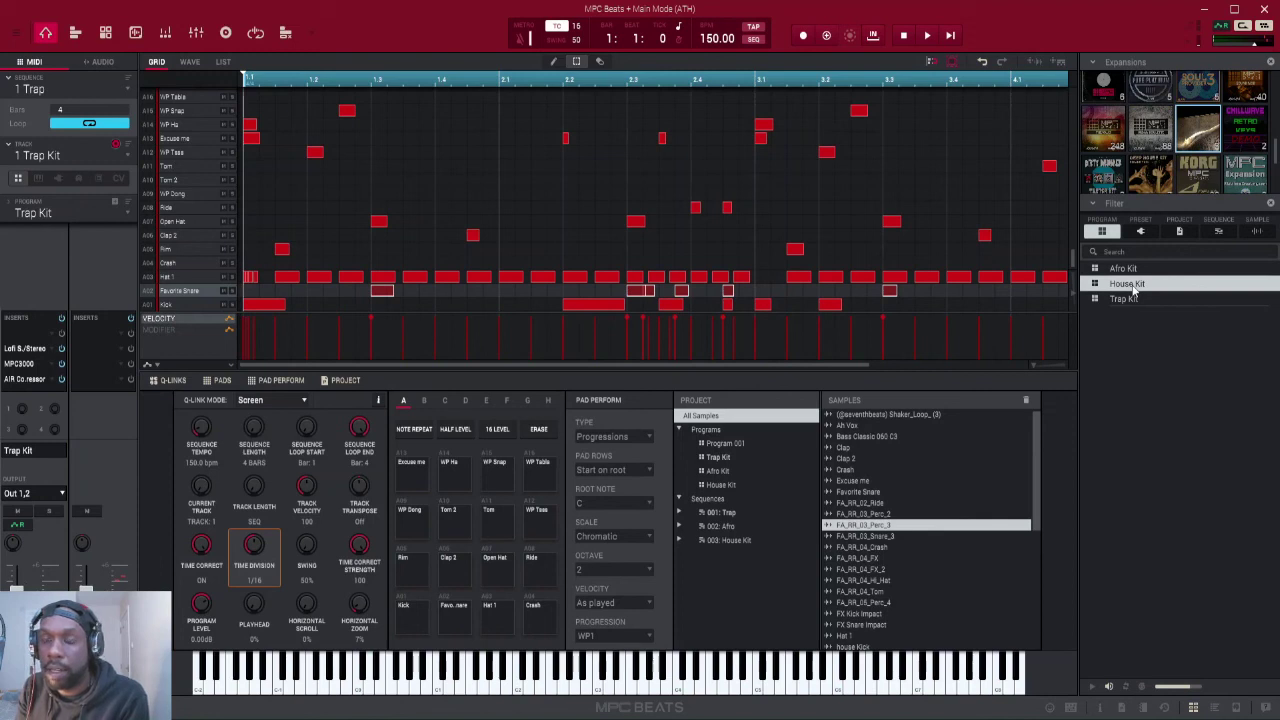
left_click(1133, 270)
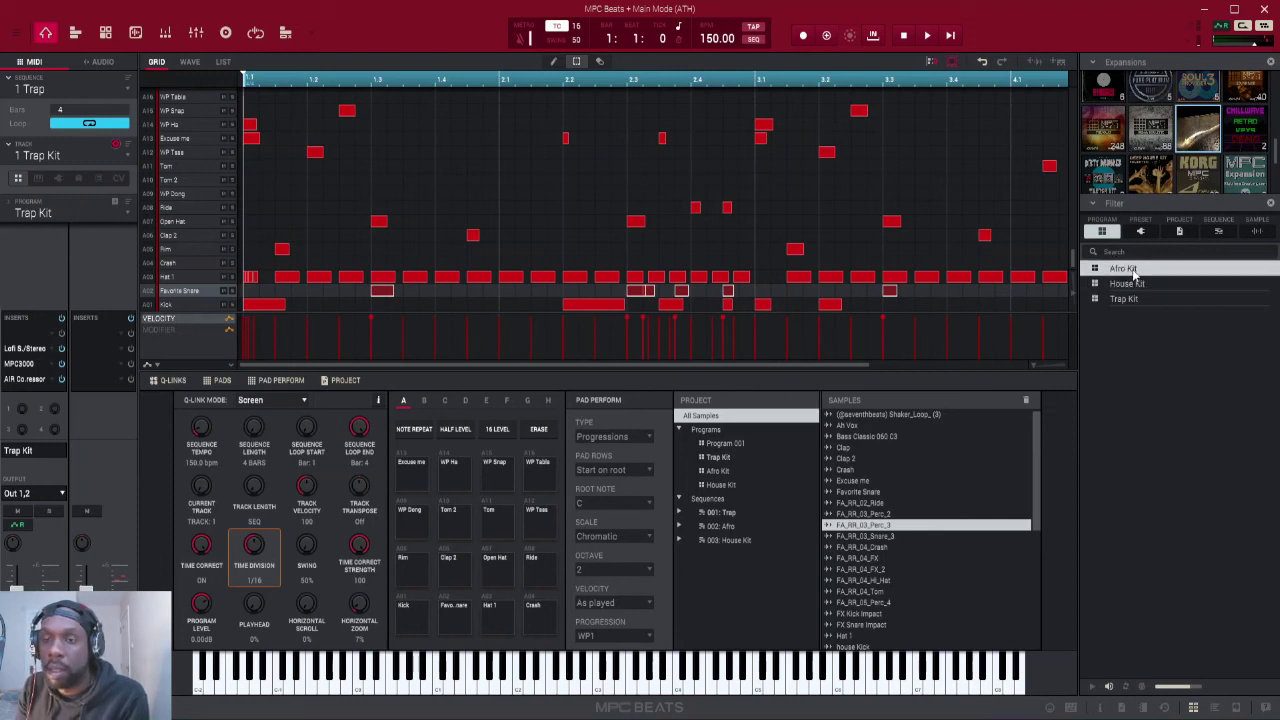
left_click(1135, 287)
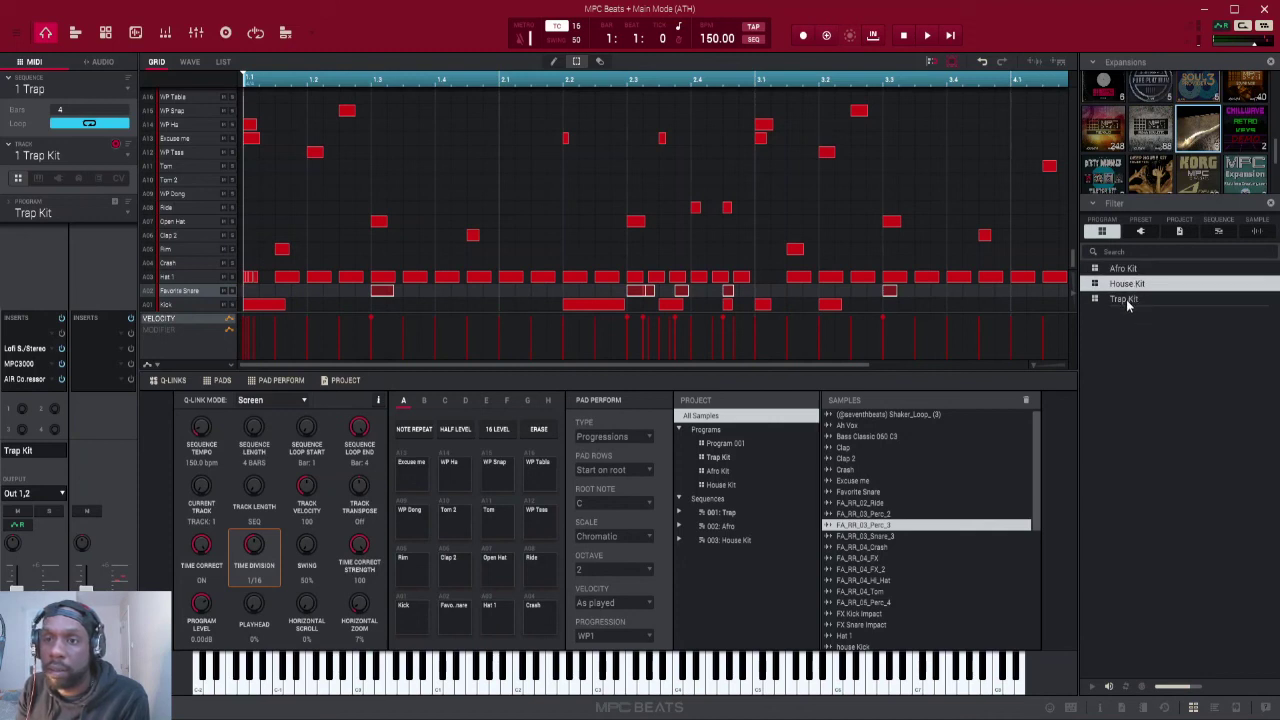
left_click(1127, 301)
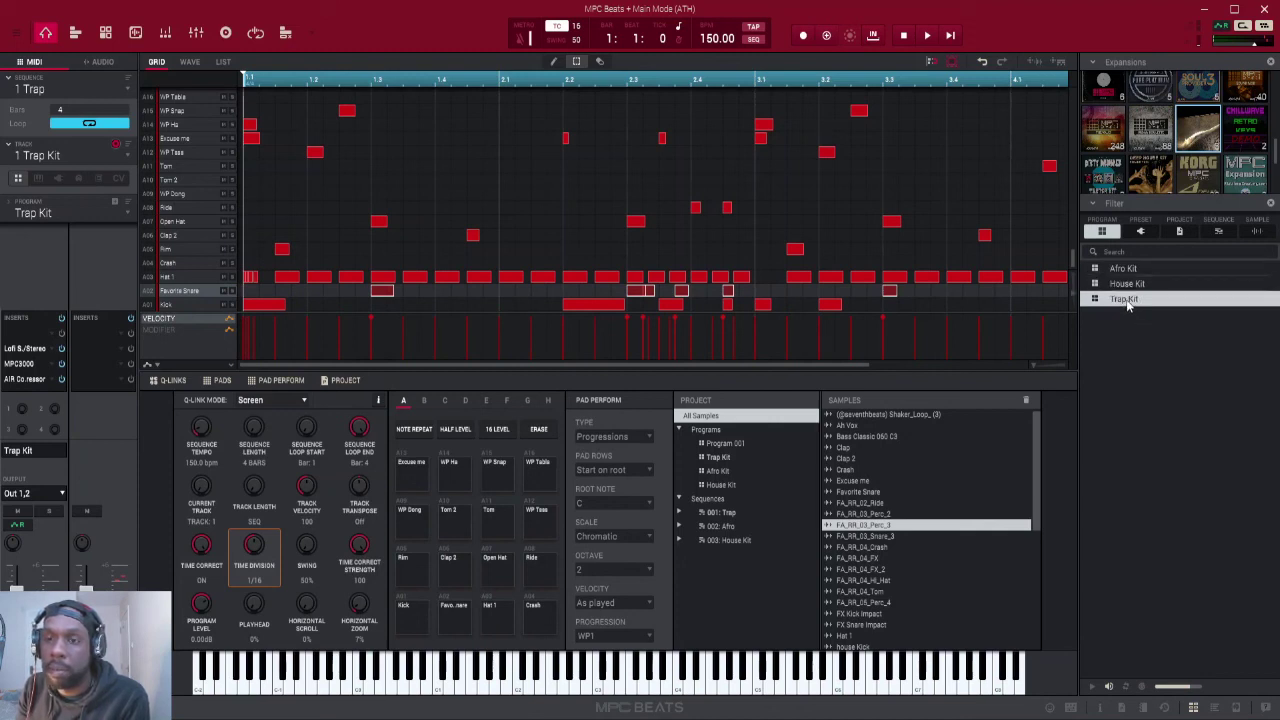